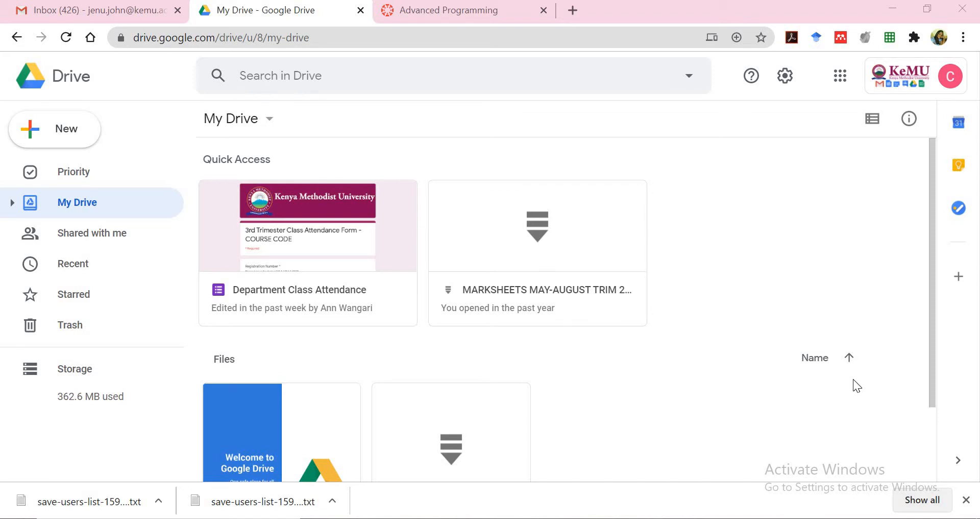
Close the browser's downloads bar at the bottom of Google Drive
click(966, 500)
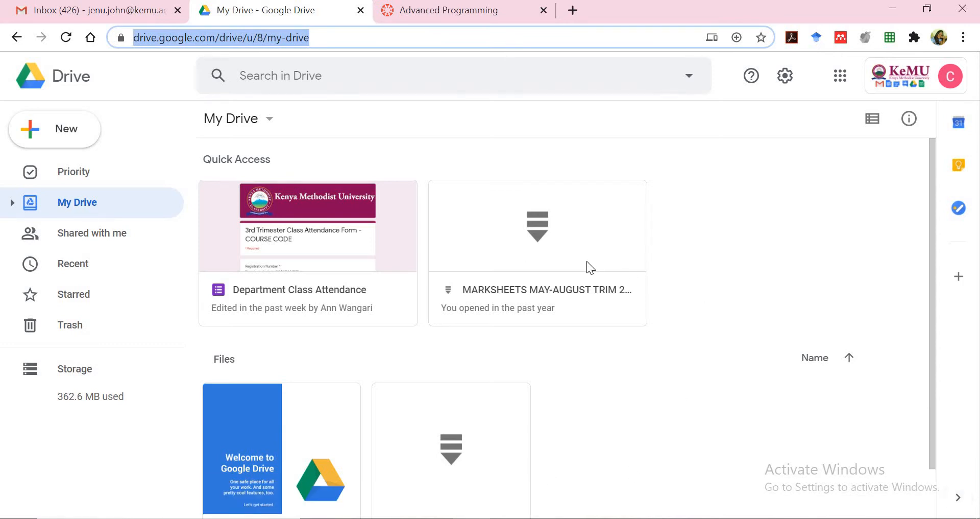
Open the Department Class Attendance form from Quick Access and scroll through its questions
double_click(301, 244)
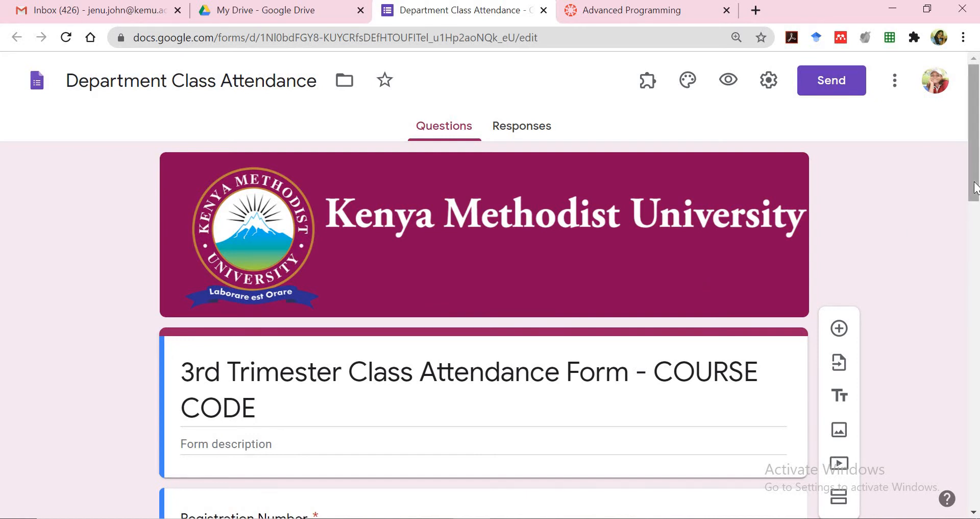
scroll(975, 184, down, 1)
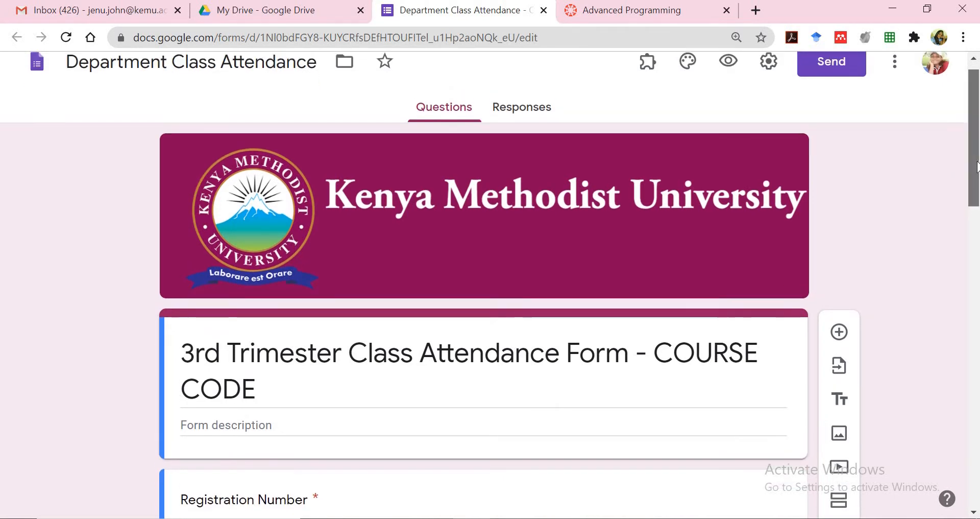
scroll(976, 166, up, 1)
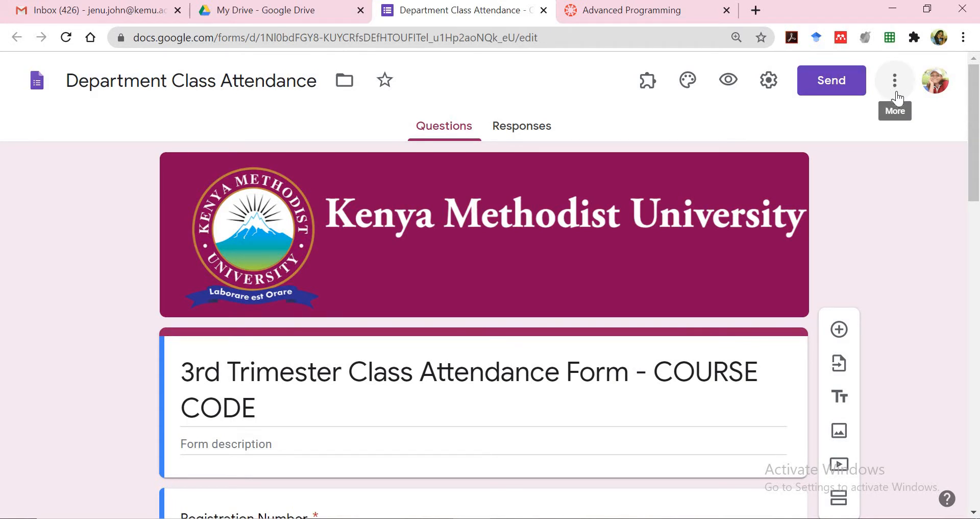
Make a copy of the form named 'BBIT426/CISY310 Class Attendance' and open the copy
click(898, 97)
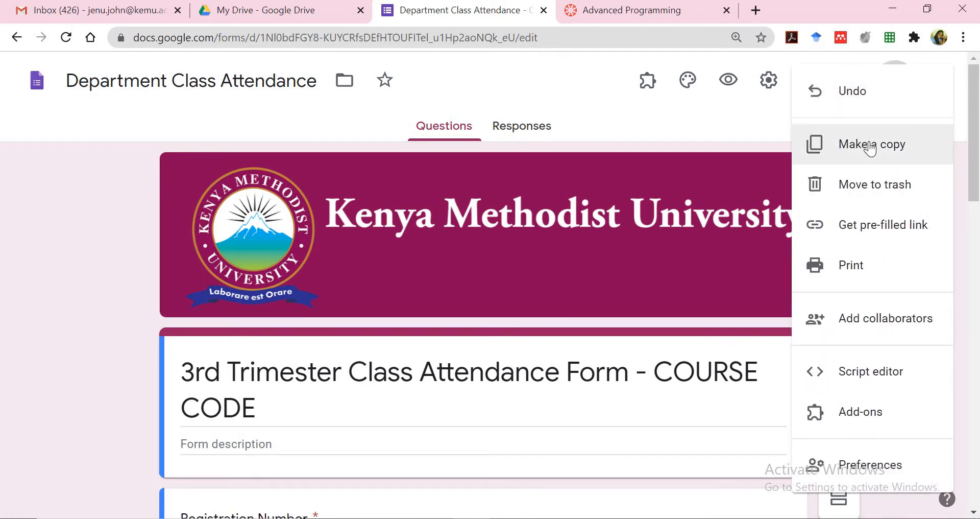
click(871, 148)
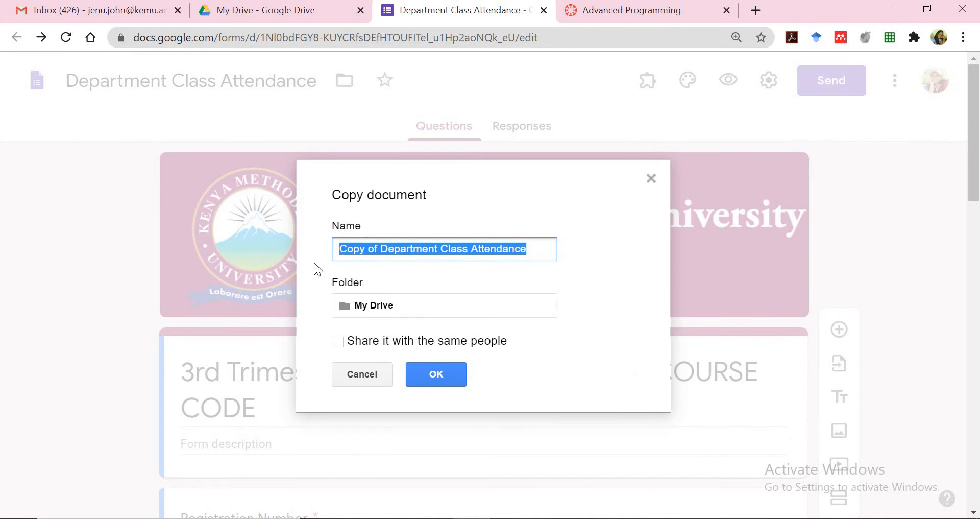
click(439, 250)
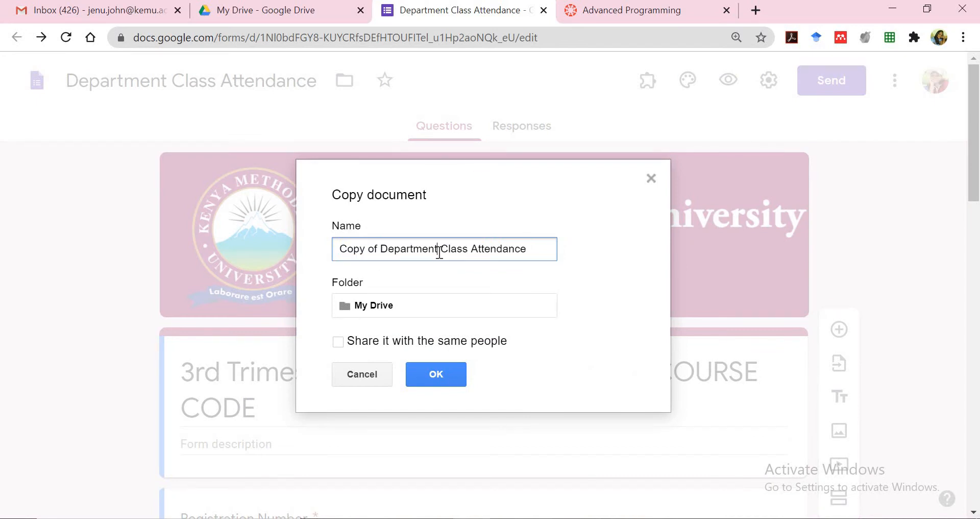
key(shift+Home)
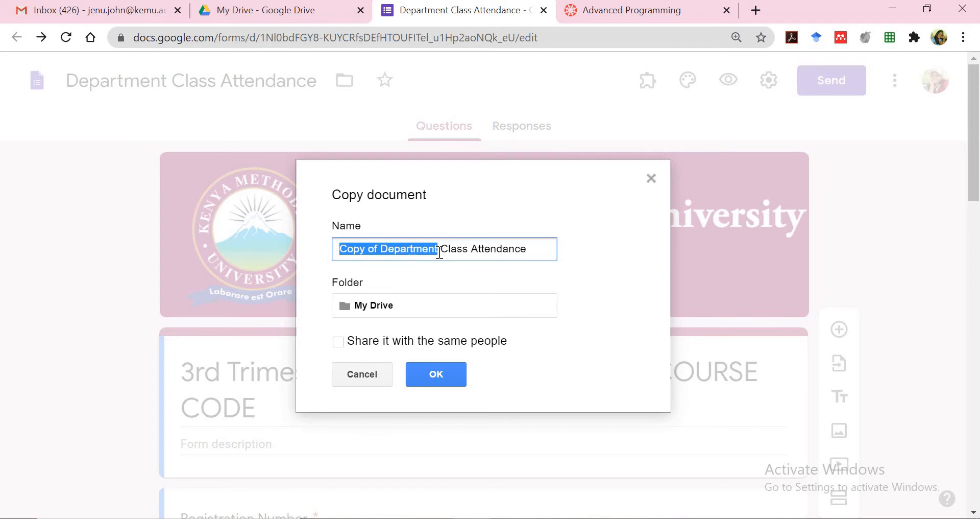
text(BBIT42)
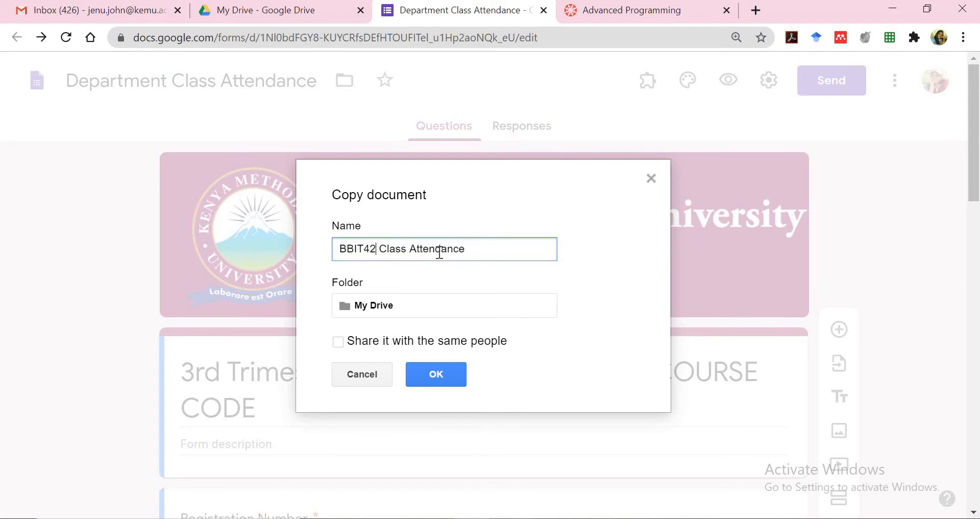
text(6/CISY)
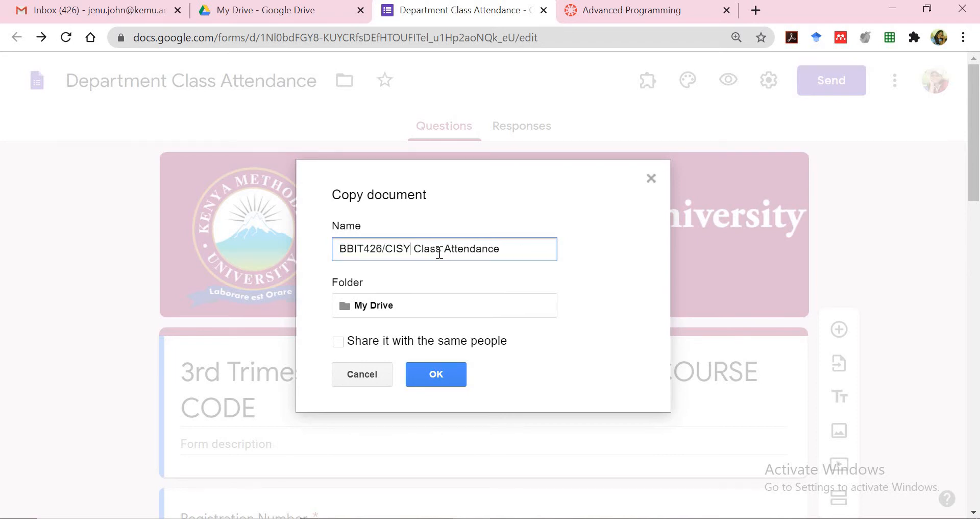
text(310)
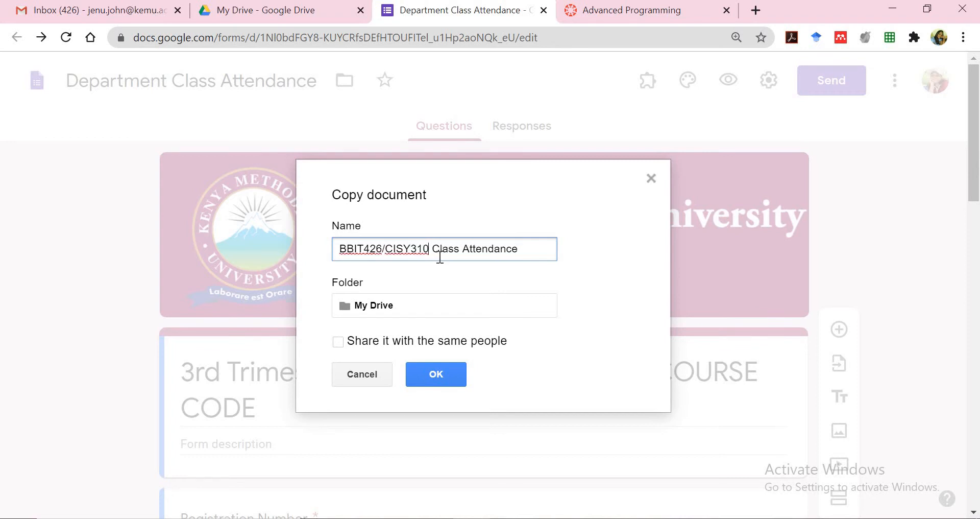
click(427, 372)
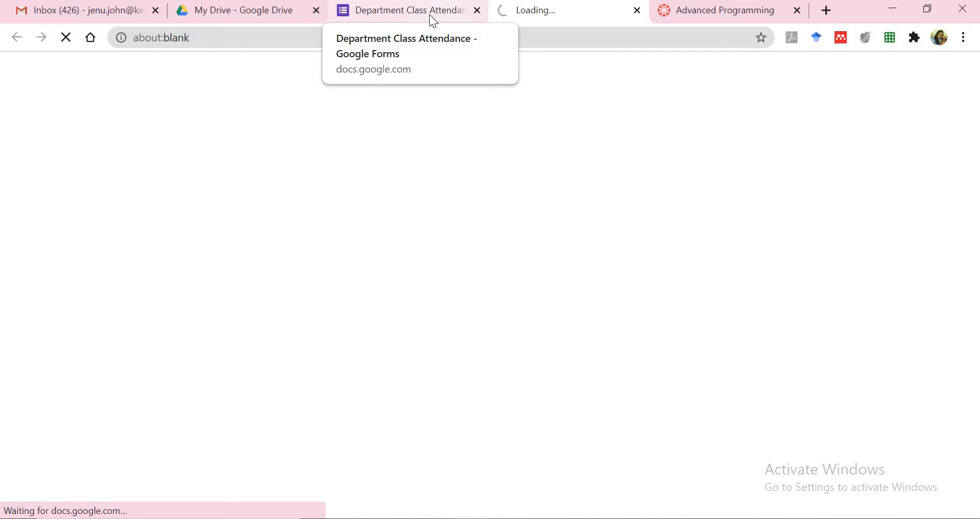
click(214, 12)
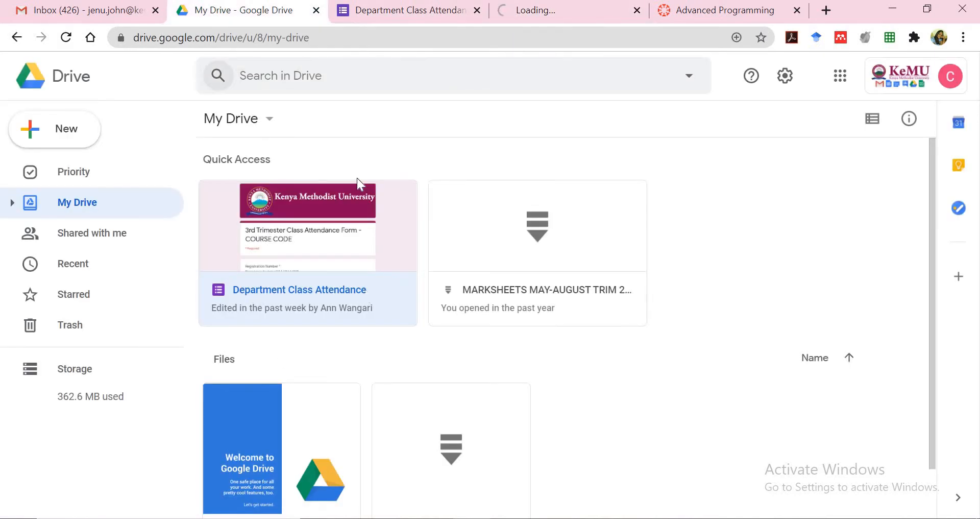
click(569, 8)
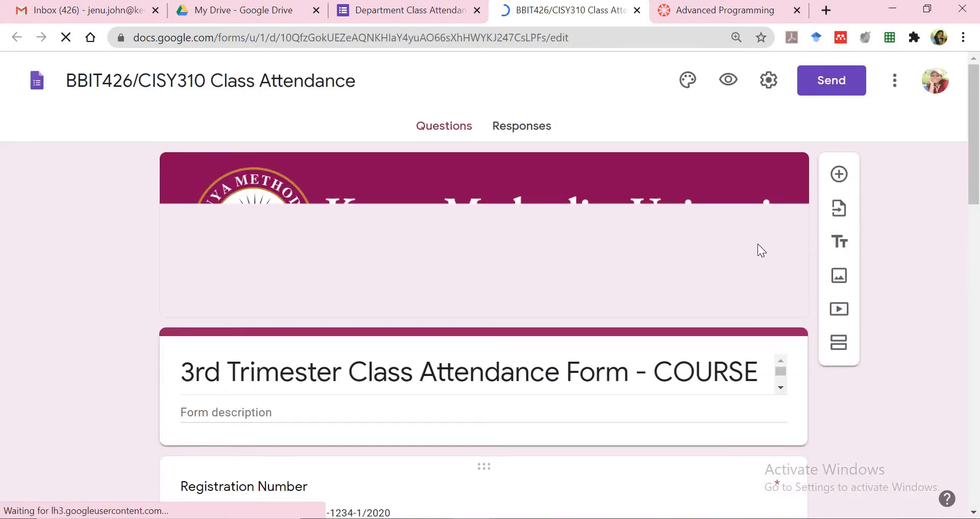
Replace COURSE CODE in the form title with 'BBIT426/CISY310 Advanced Programming'
mouse_move(433, 518)
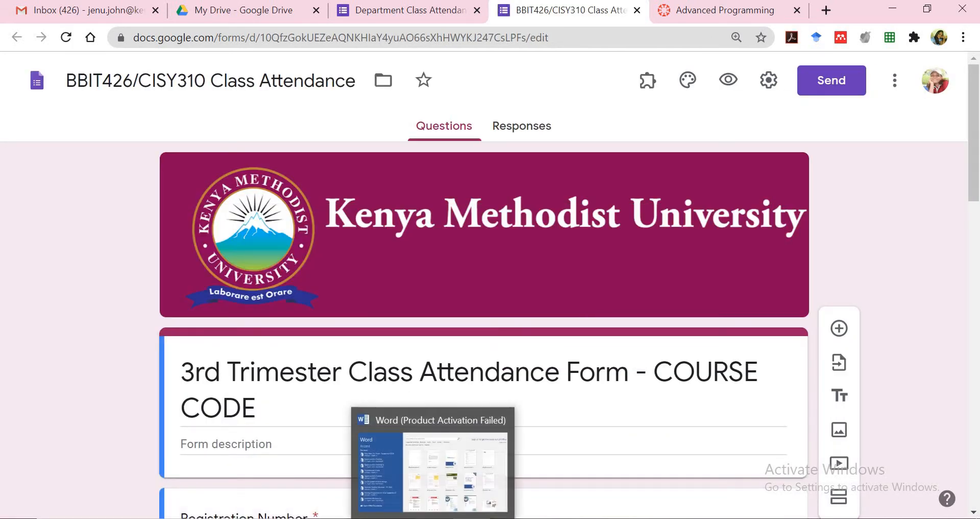
scroll(484, 317, down, 2)
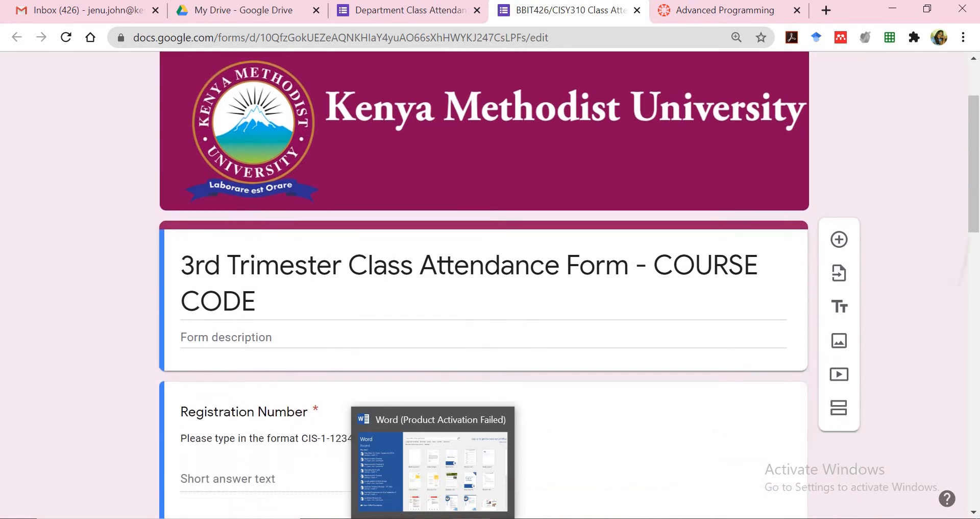
click(470, 245)
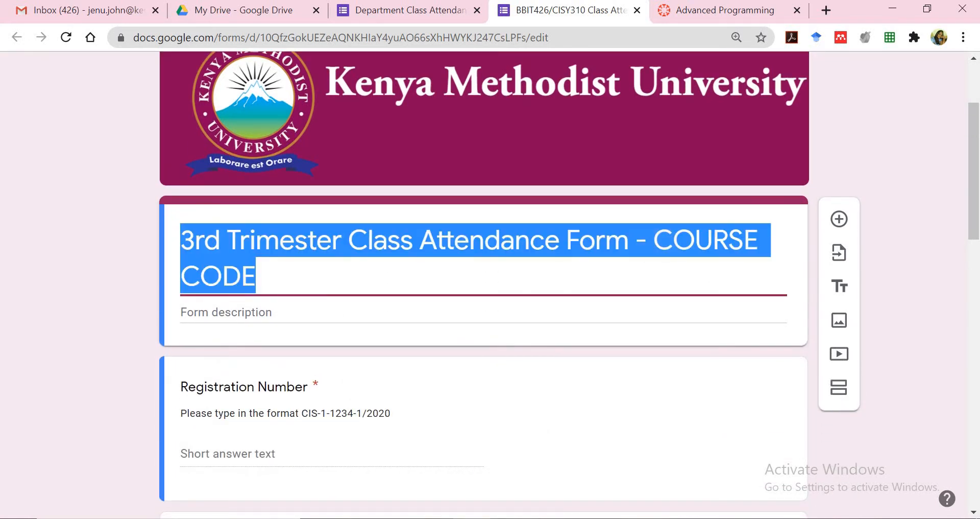
click(653, 240)
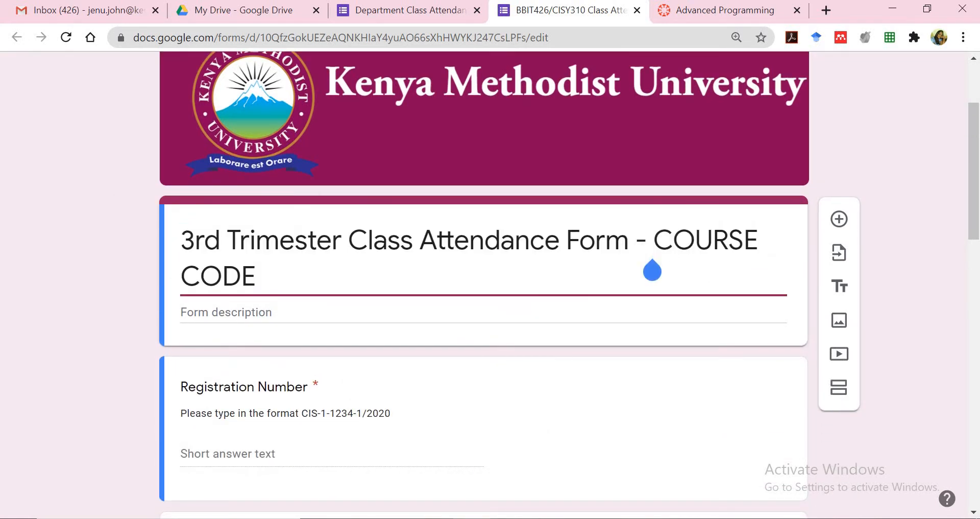
key(ctrl+shift+End)
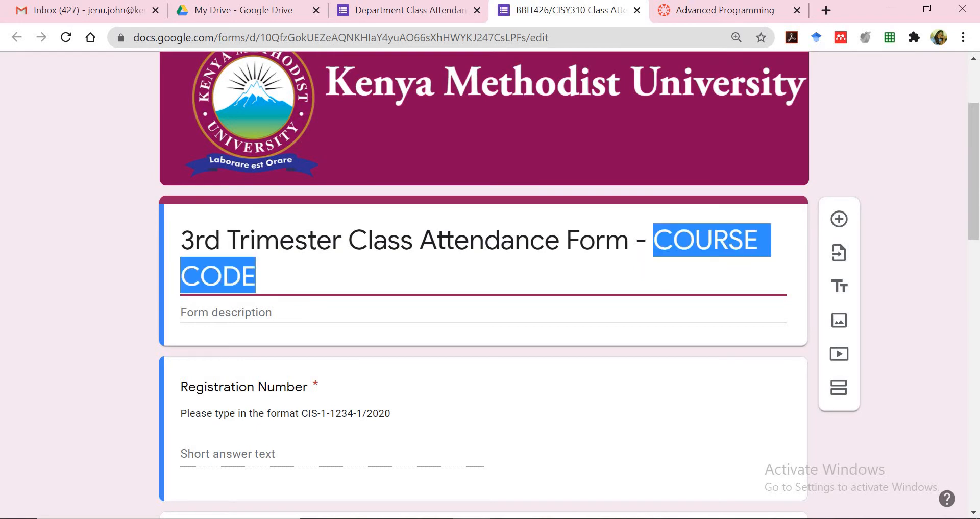
text(BBI)
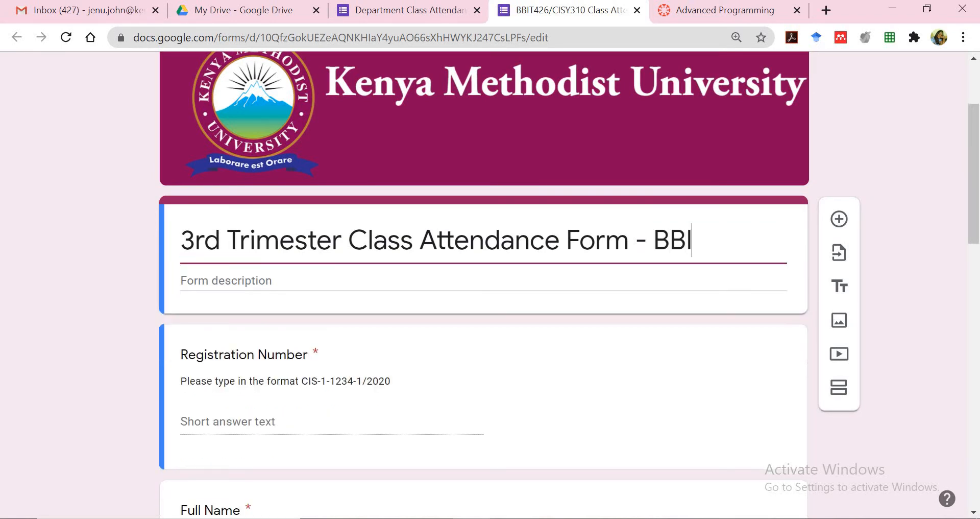
text(T43)
key(BackSpace)
text(2)
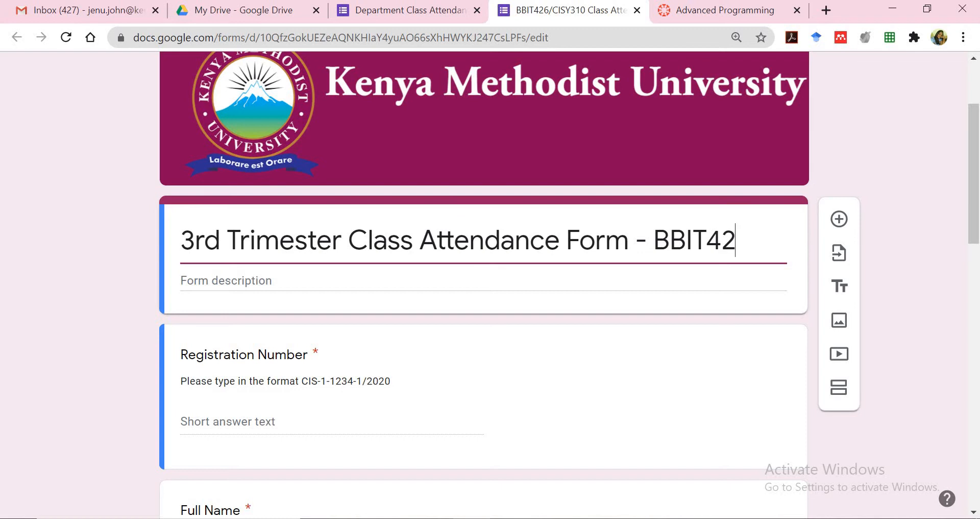
text(6/CIST)
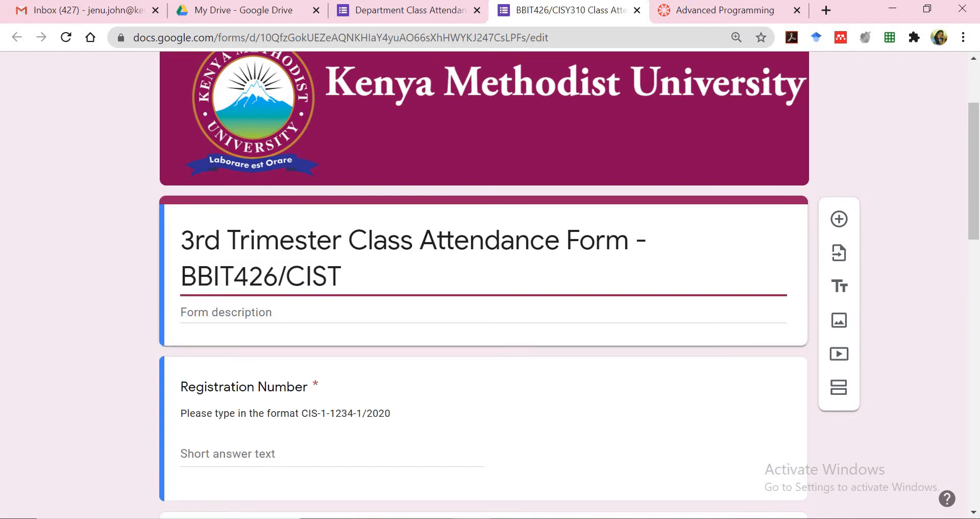
key(BackSpace)
text(Y310 )
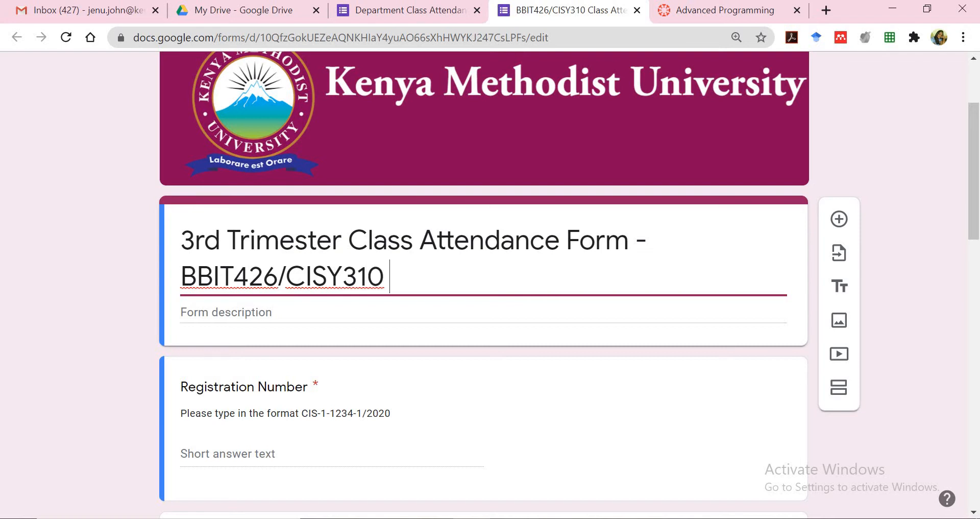
text(Ada)
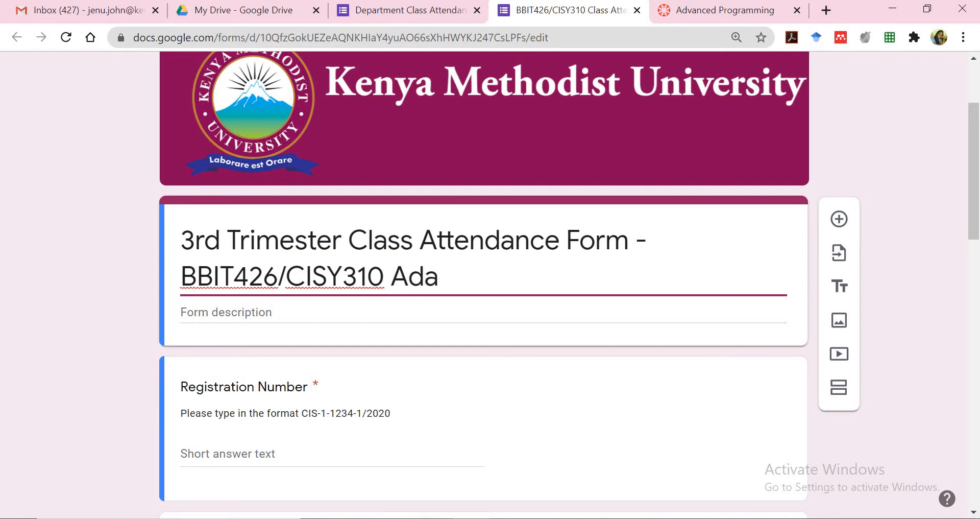
key(BackSpace)
text(vanced)
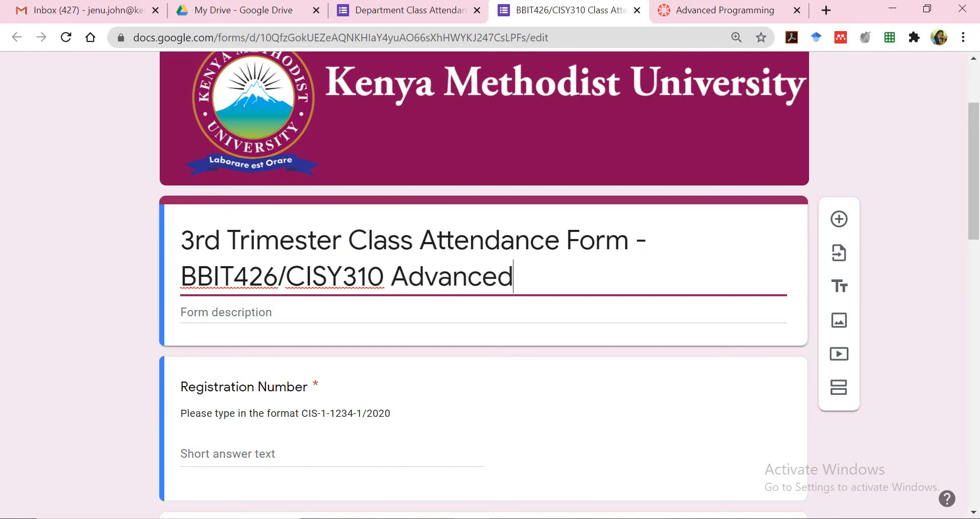
text( Programming)
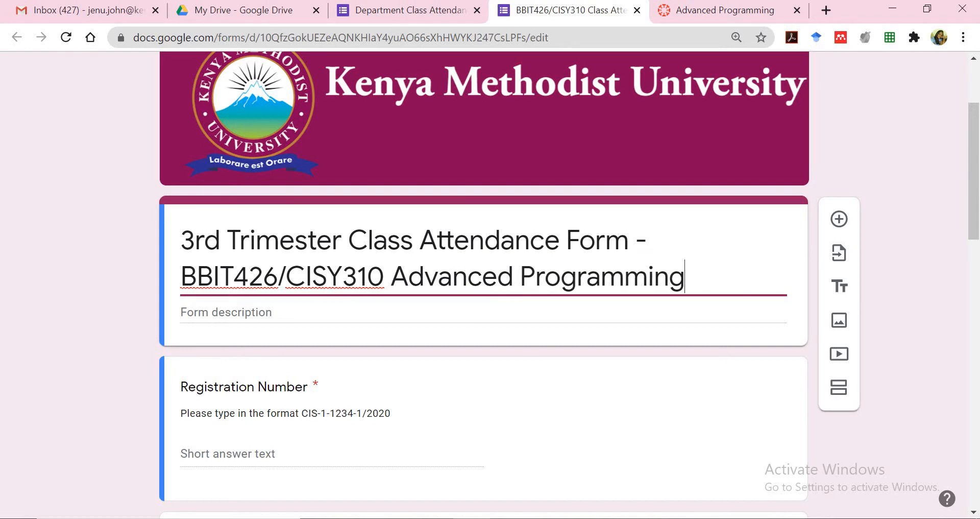
scroll(484, 281, down, 4)
Scroll through the questions and delete the empty Untitled Title section
click(483, 236)
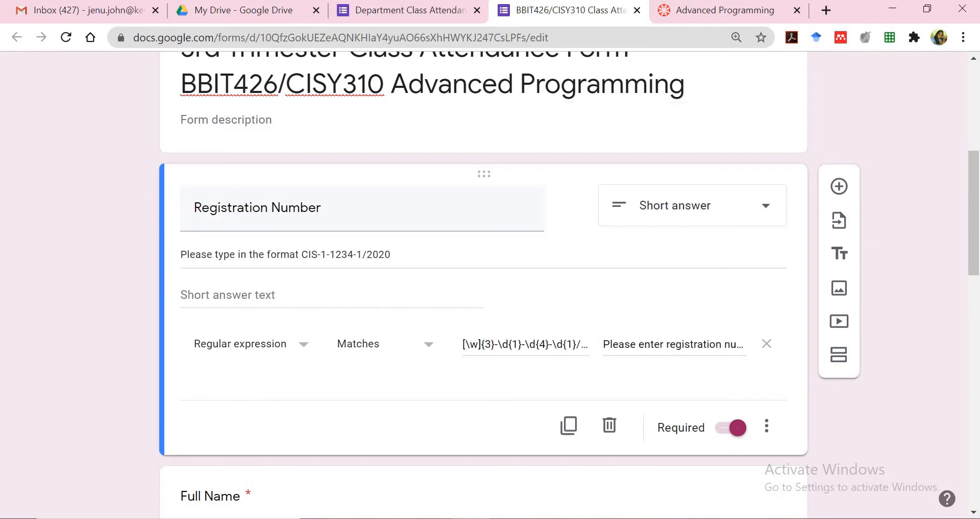
scroll(483, 281, down, 7)
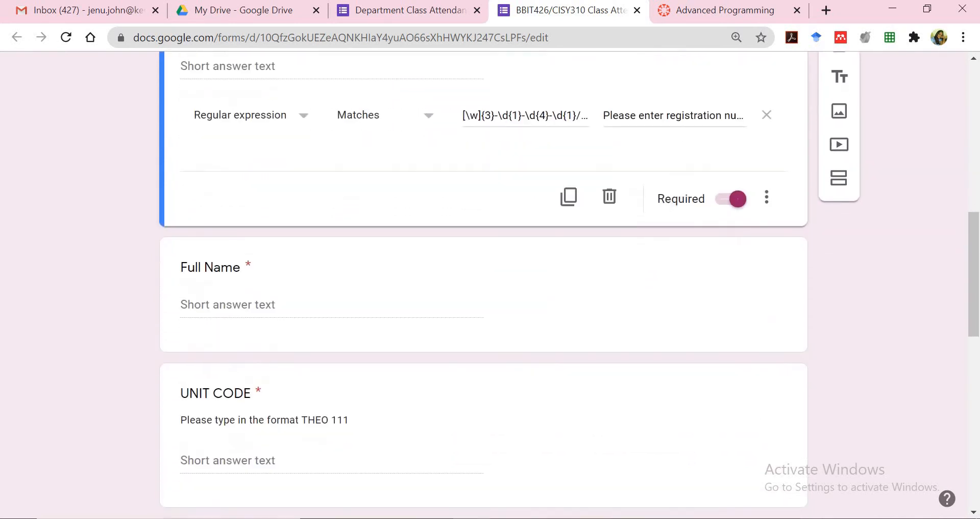
scroll(669, 251, down, 4)
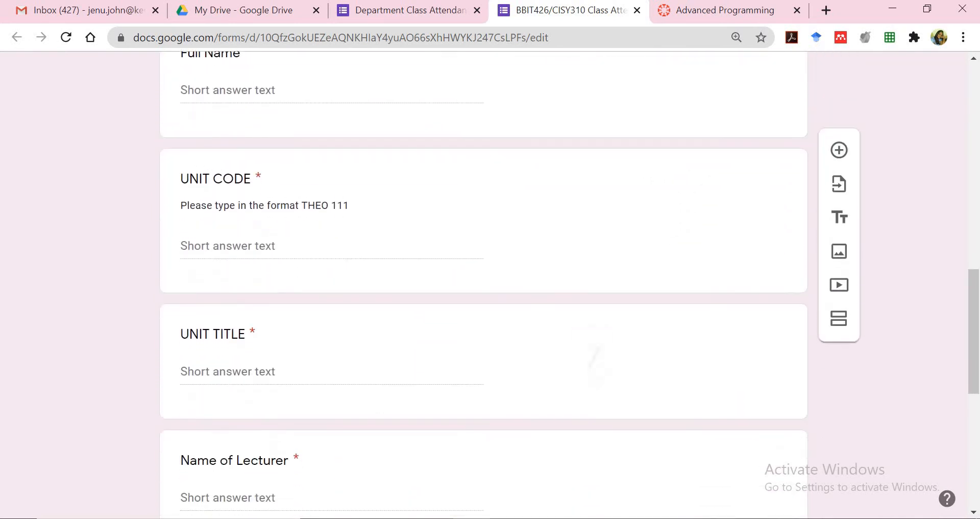
scroll(600, 363, down, 2)
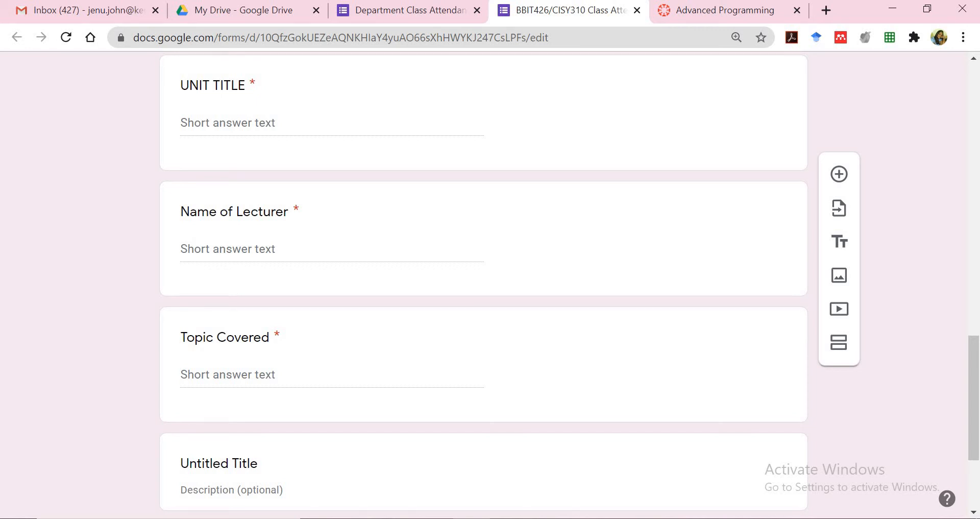
scroll(521, 270, down, 3)
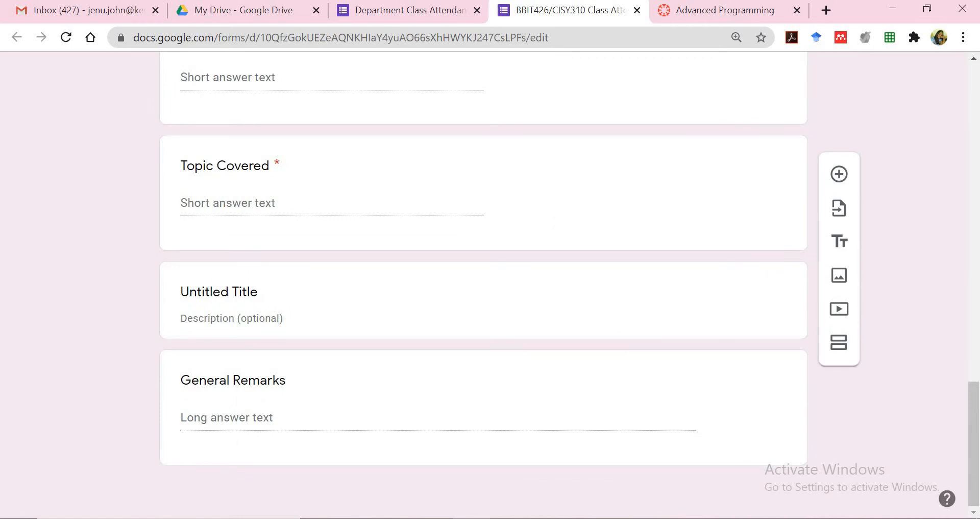
scroll(448, 432, up, 1)
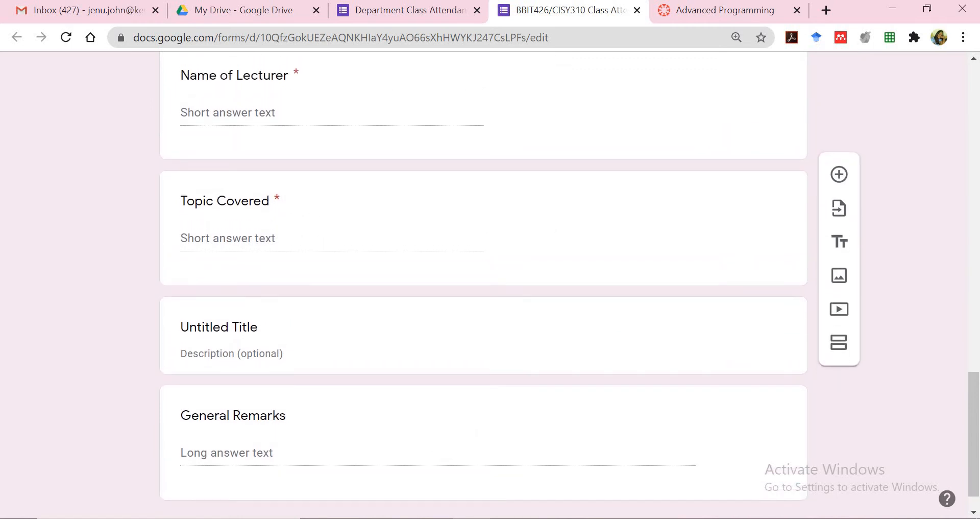
scroll(483, 285, down, 1)
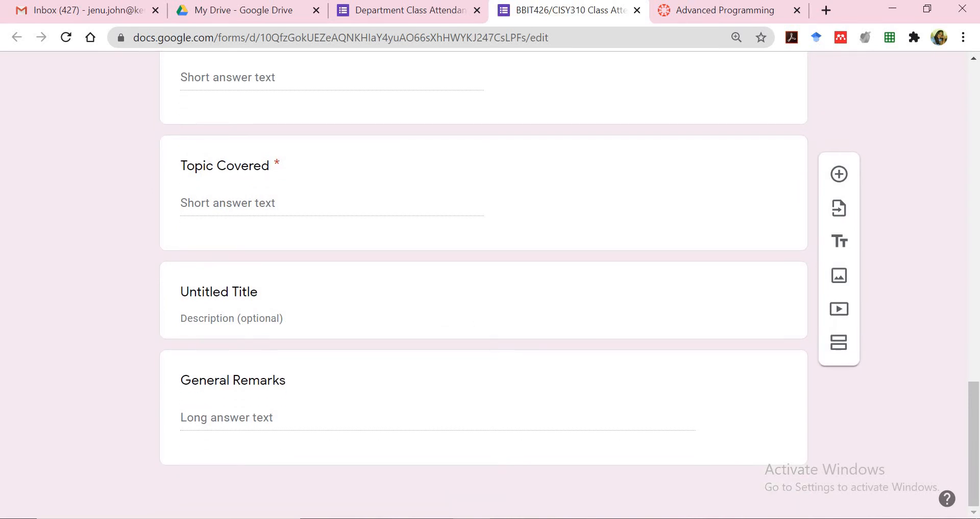
click(445, 319)
click(746, 248)
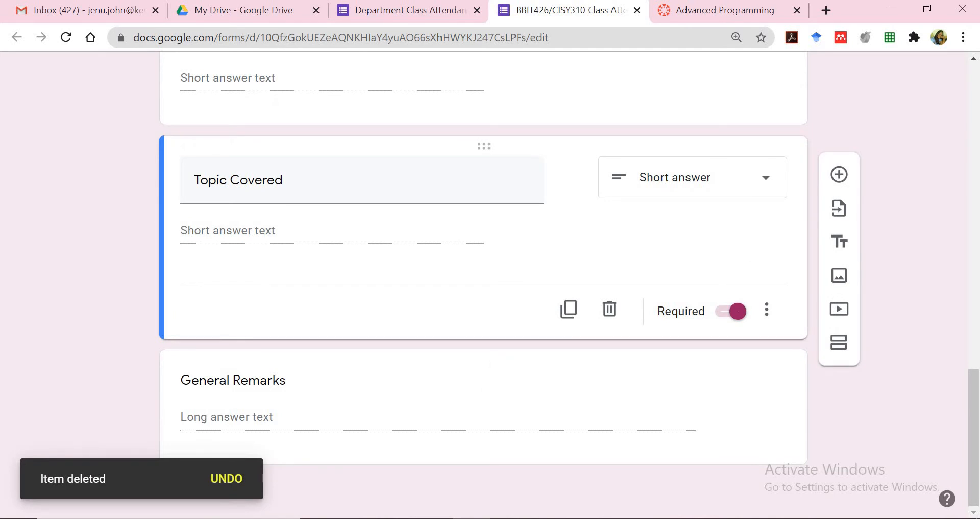
Review the Registration Number validation and the General Remarks question
scroll(454, 452, up, 1)
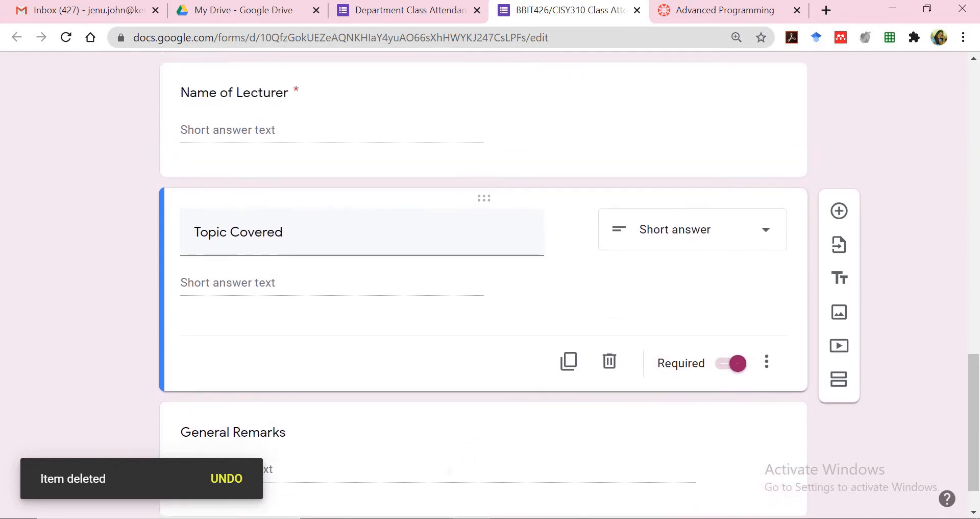
scroll(466, 434, down, 1)
scroll(472, 428, up, 15)
scroll(472, 427, down, 8)
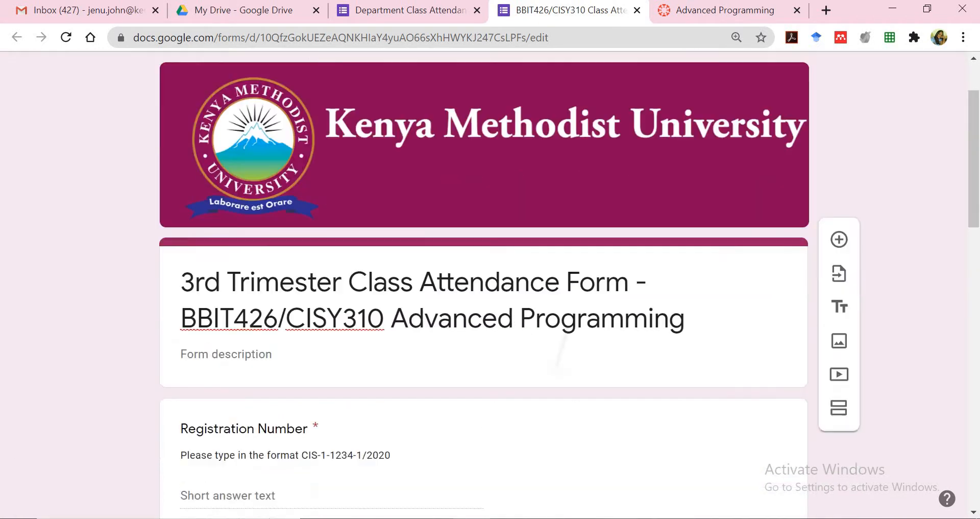
click(409, 158)
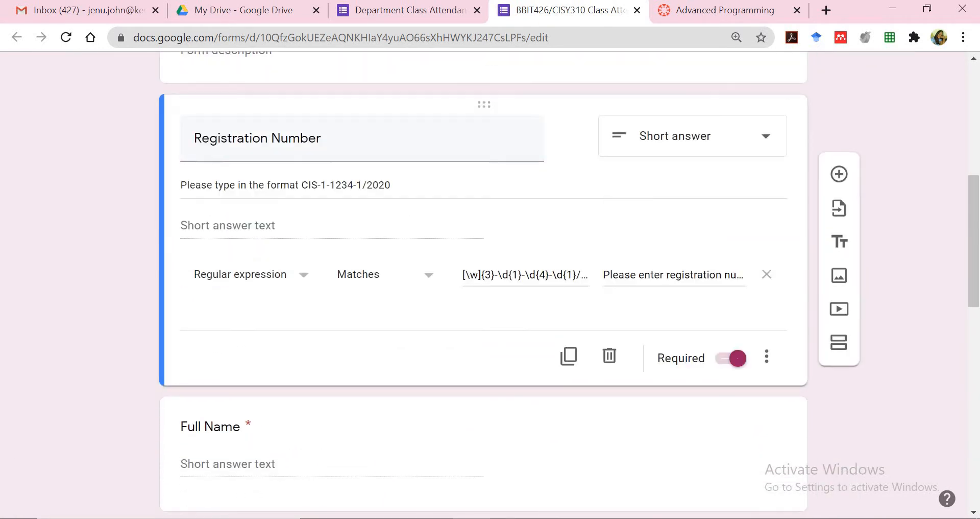
scroll(483, 285, down, 12)
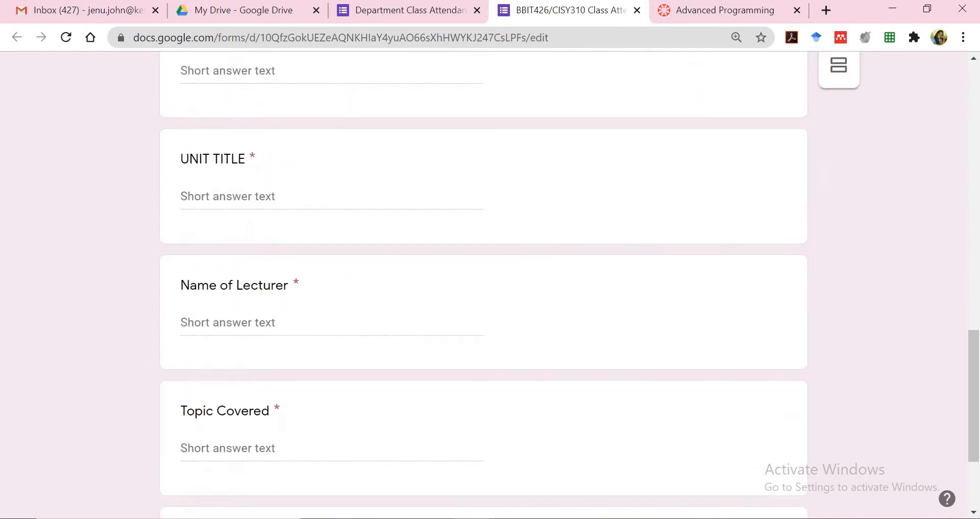
click(531, 408)
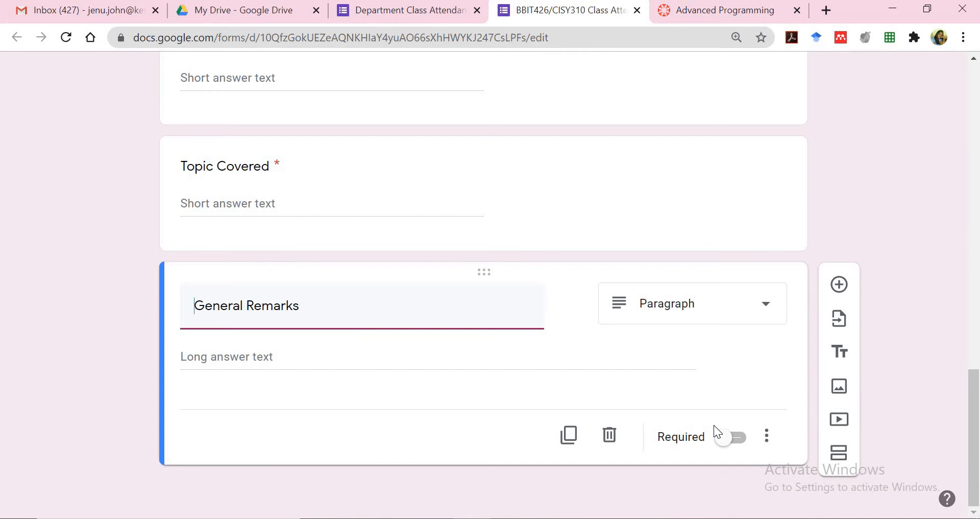
scroll(484, 286, up, 20)
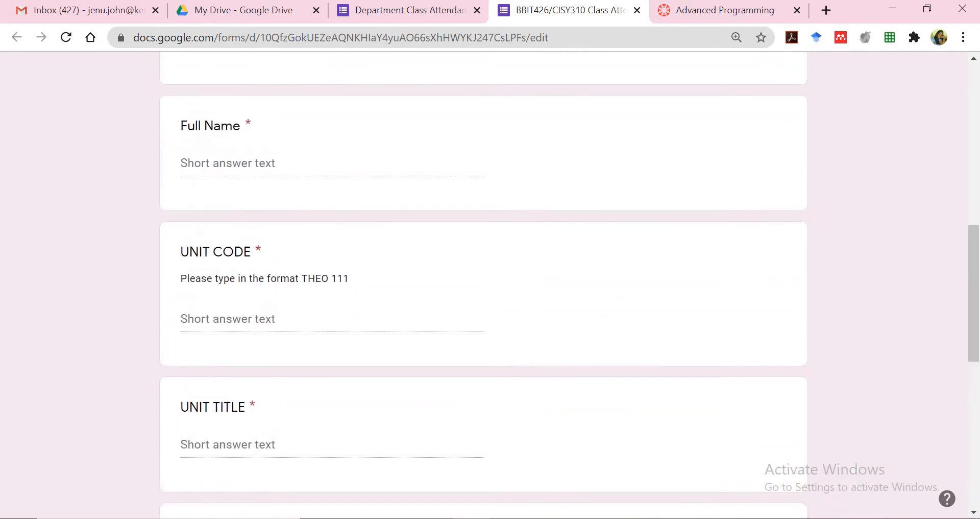
scroll(484, 286, up, 1)
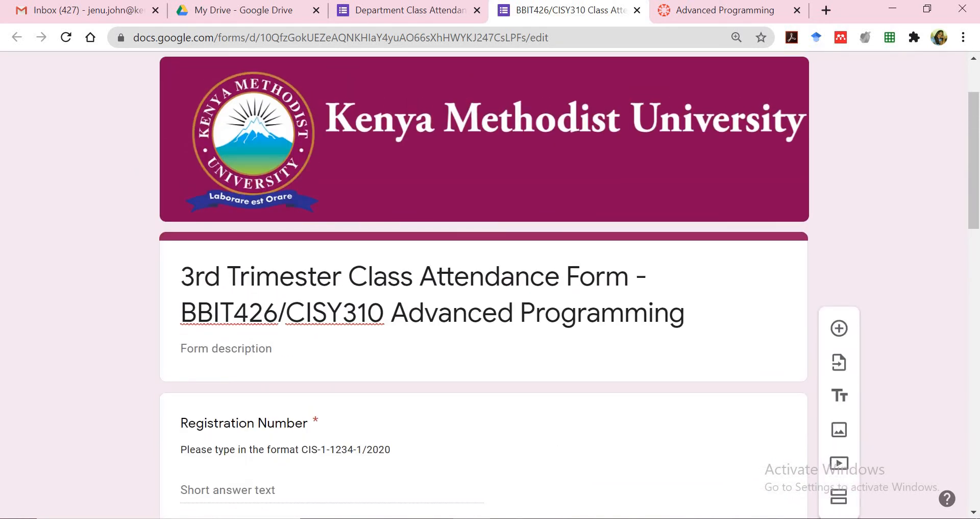
scroll(484, 286, up, 2)
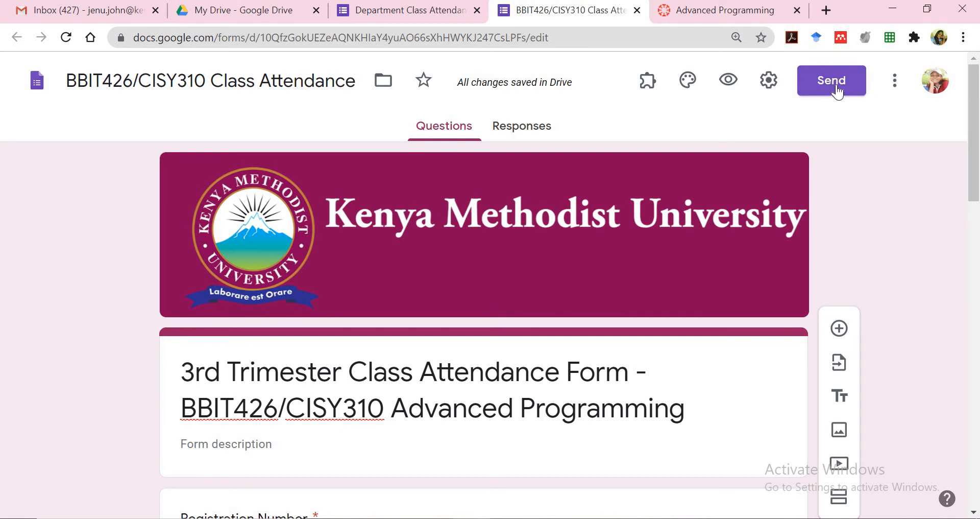
Generate the form's shortened share link in the Send dialog and copy it
click(837, 84)
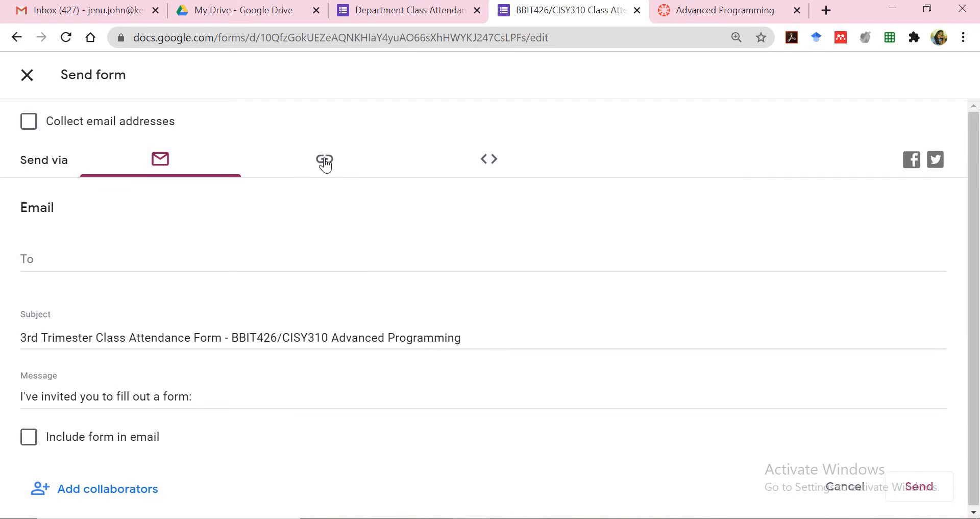
click(325, 163)
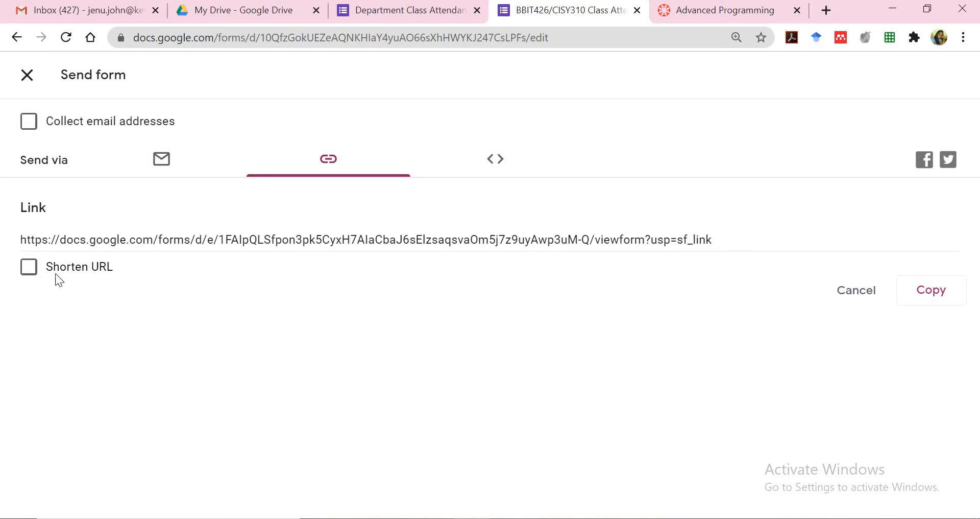
click(29, 267)
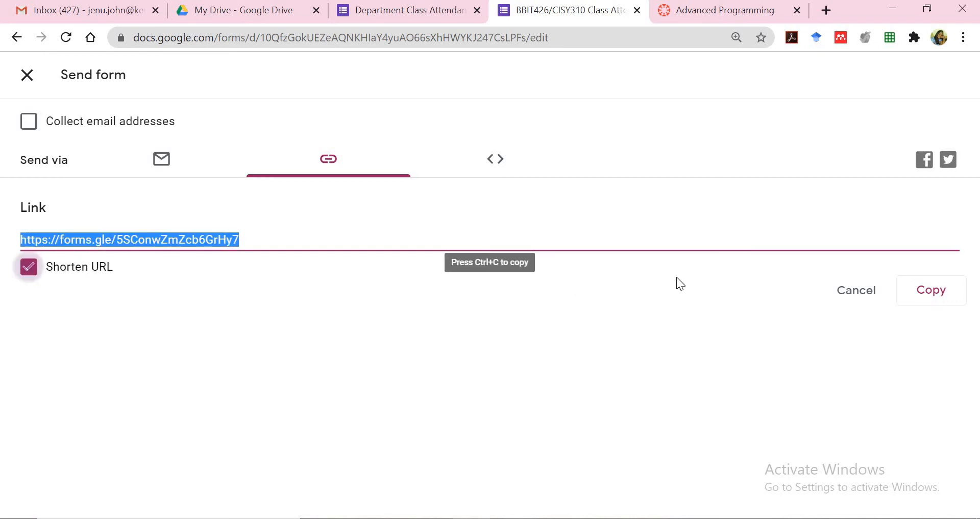
click(928, 301)
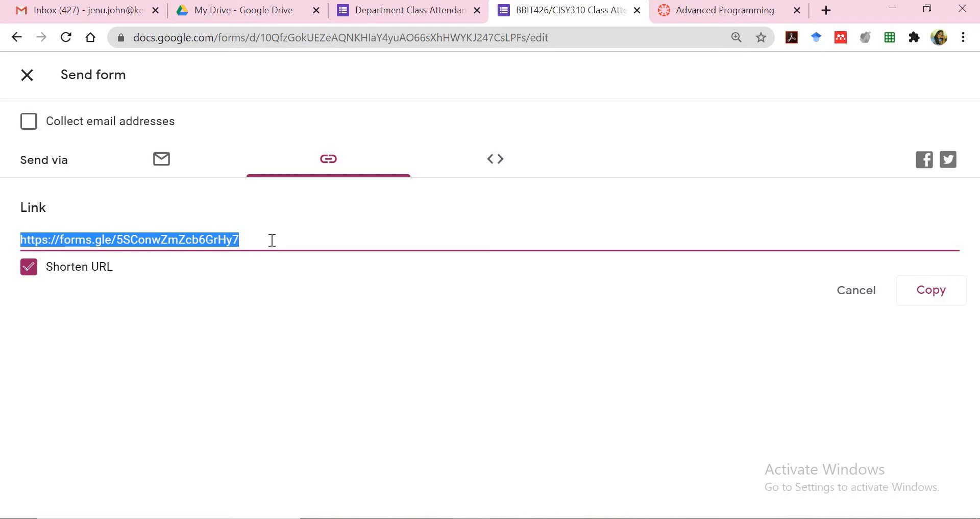
click(935, 295)
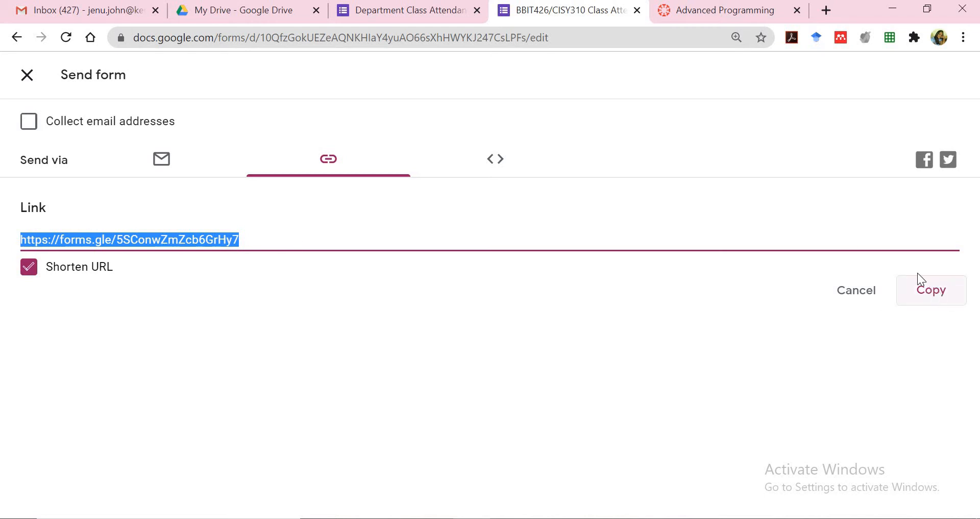
Load the copied form link in a new browser tab
click(827, 10)
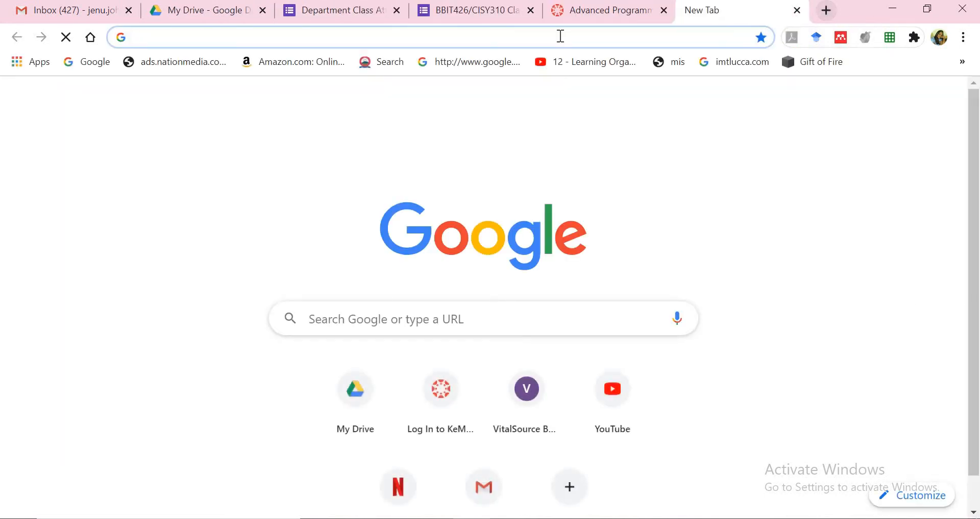
click(560, 36)
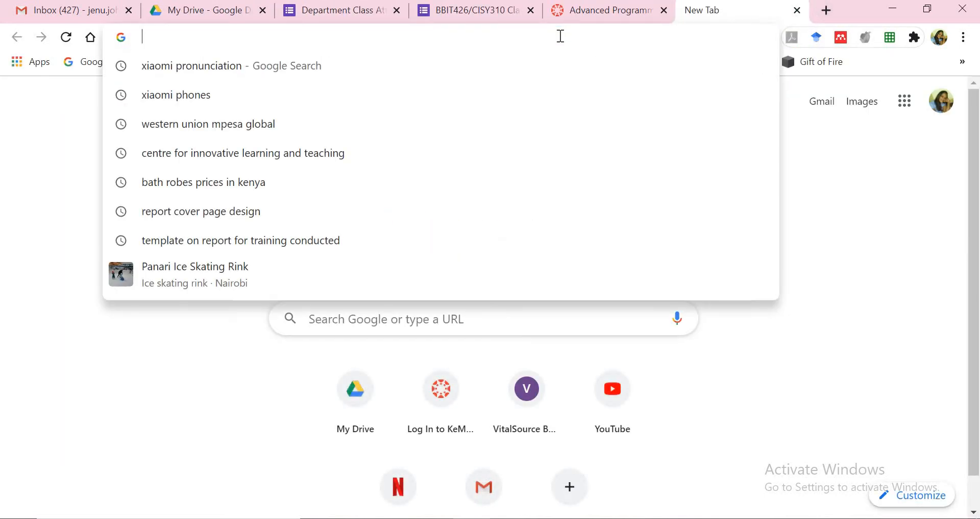
key(ctrl+v)
key(Return)
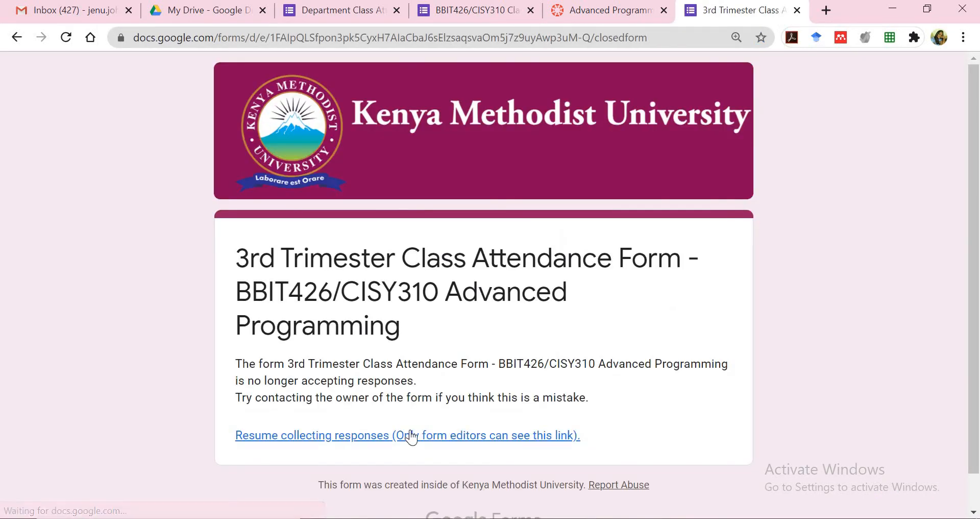
Turn Accepting responses back on in the editor's Responses view, then switch to the live form
click(367, 12)
click(475, 10)
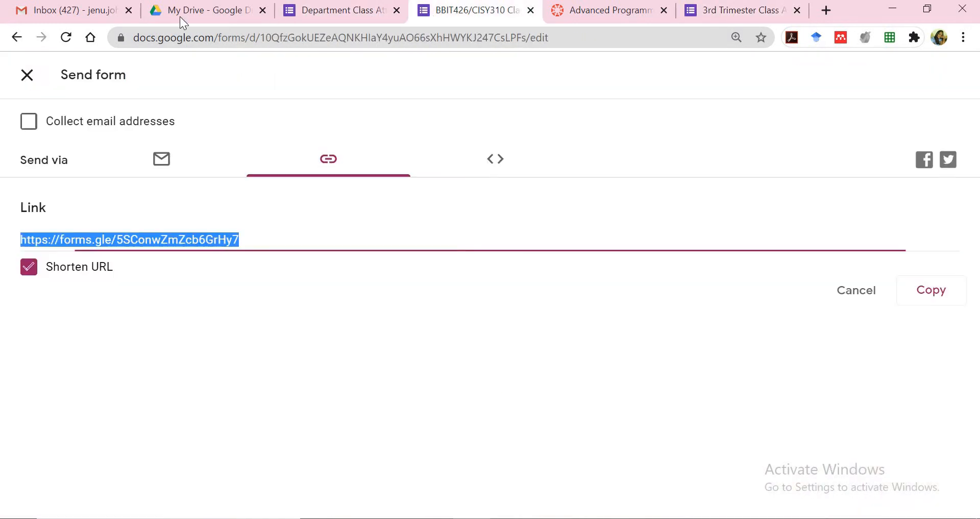
click(33, 81)
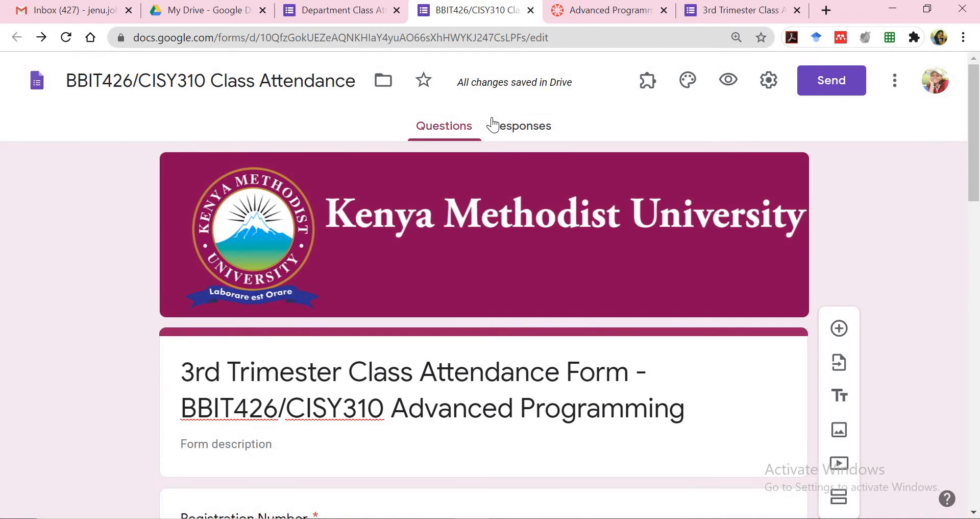
click(507, 127)
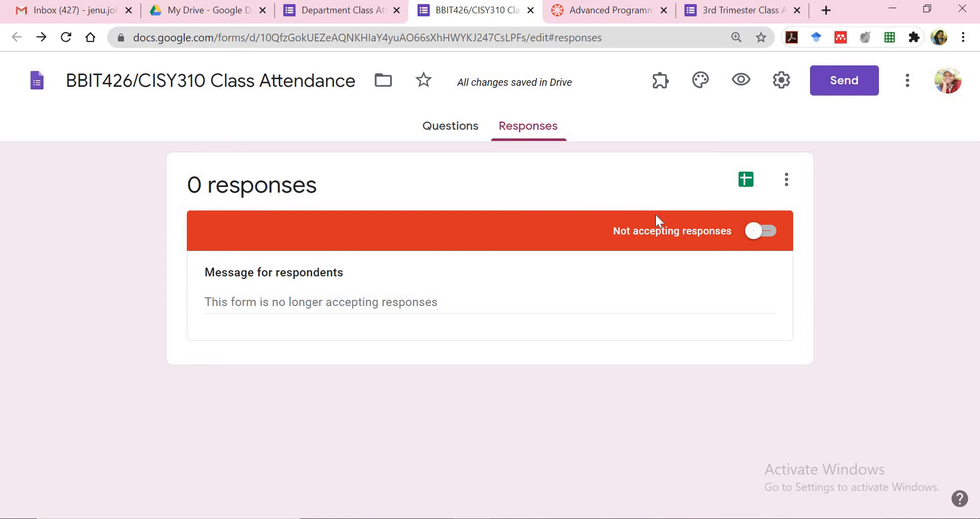
click(770, 232)
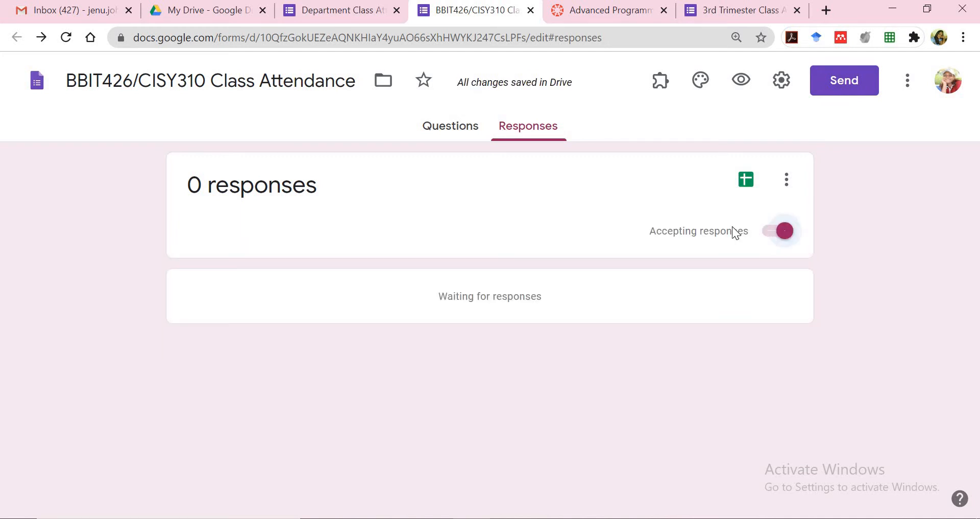
click(749, 11)
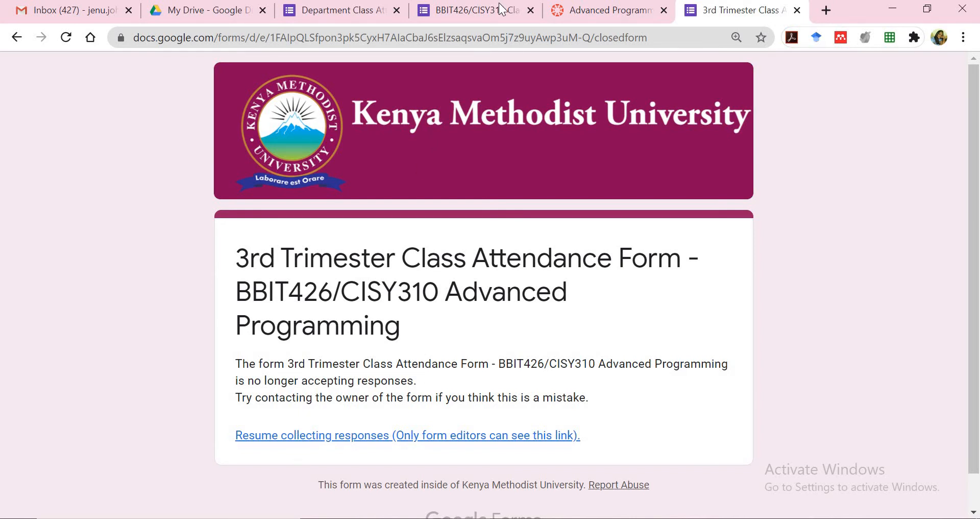
Reload the live form and enter a test registration number and the student's full name
click(491, 38)
key(Return)
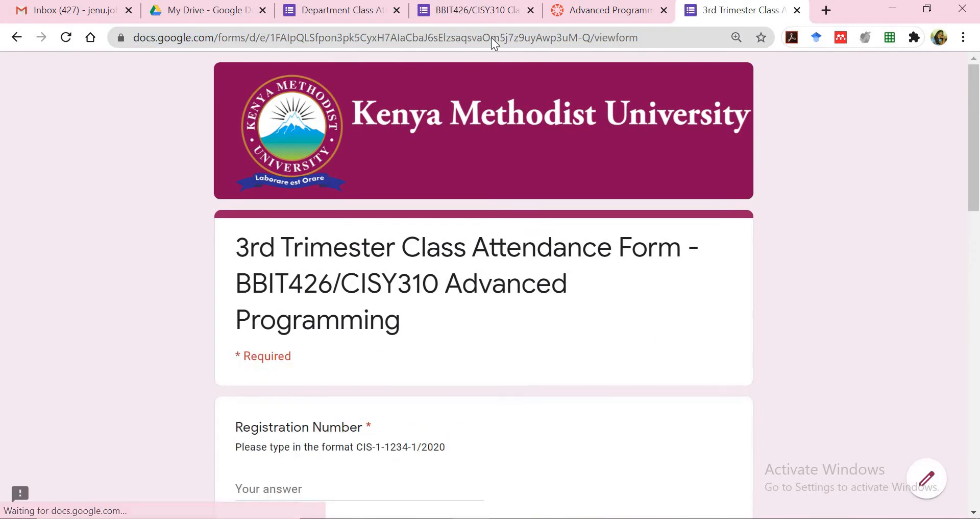
scroll(484, 285, down, 4)
click(347, 286)
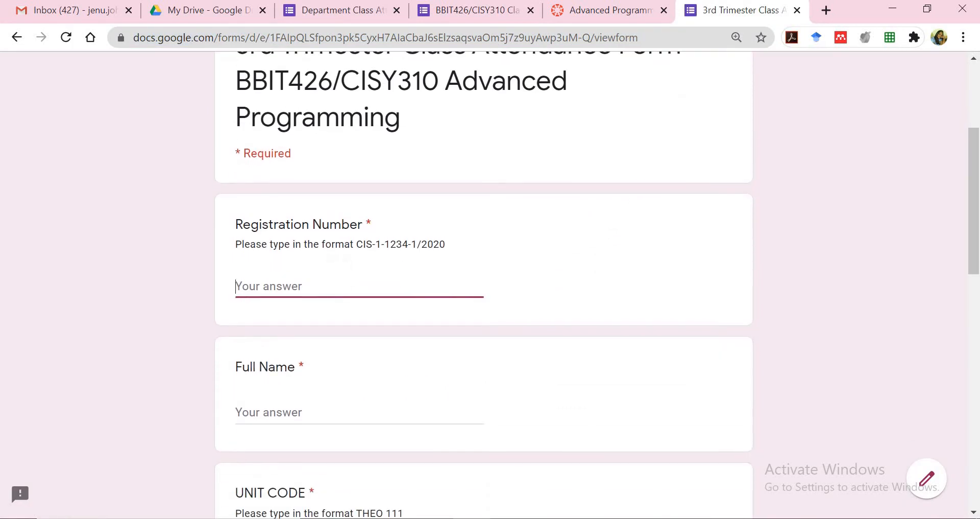
text(j)
key(BackSpace)
text(cis-1-12)
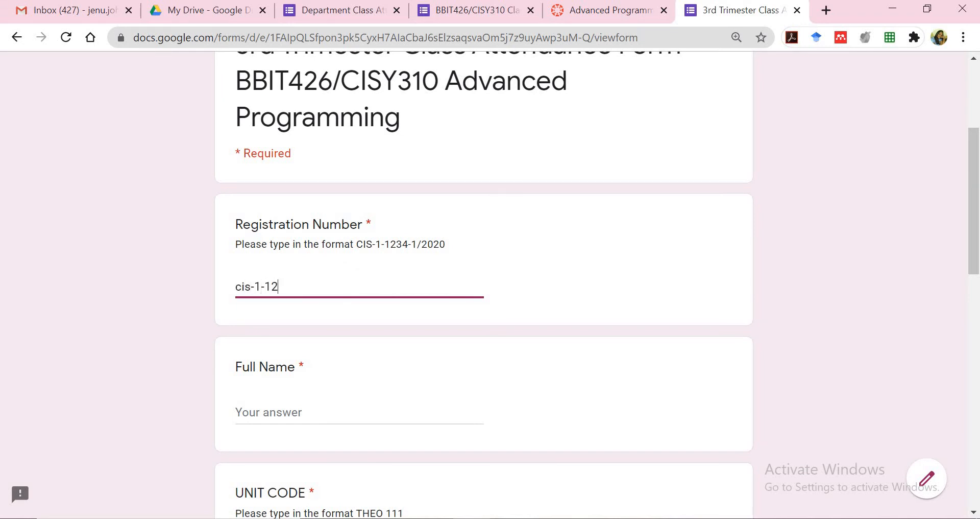
text(34-1/2020)
key(Tab)
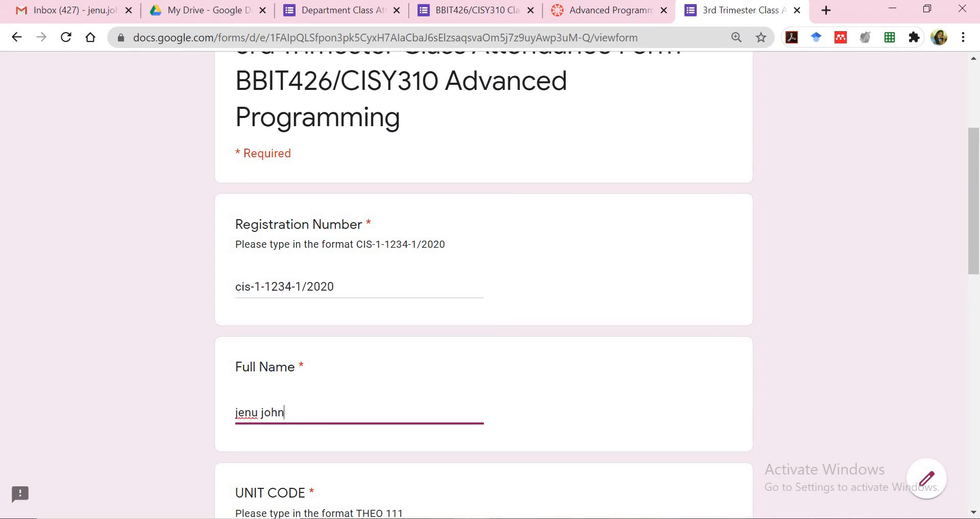
Answer unit code 'cisy310' and unit title 'advanced programming'
scroll(387, 383, down, 3)
click(387, 384)
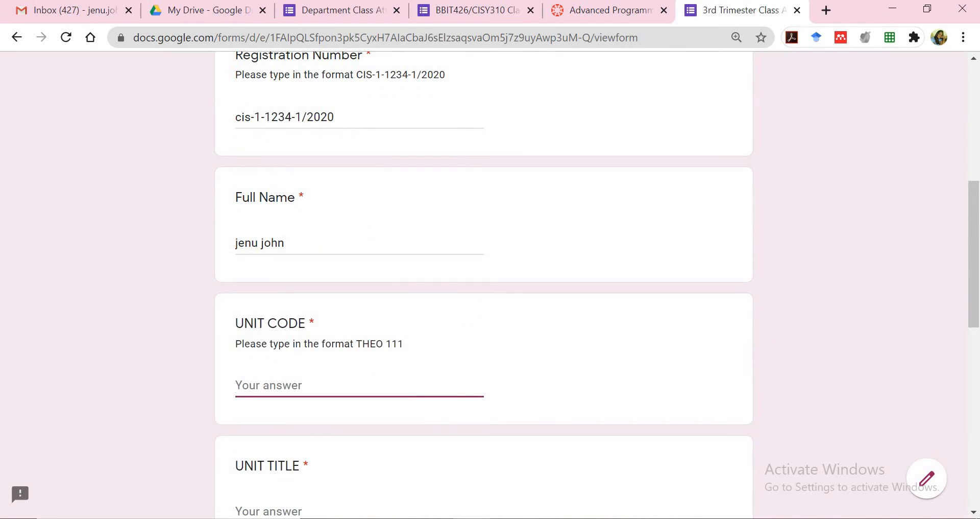
text(cisy310)
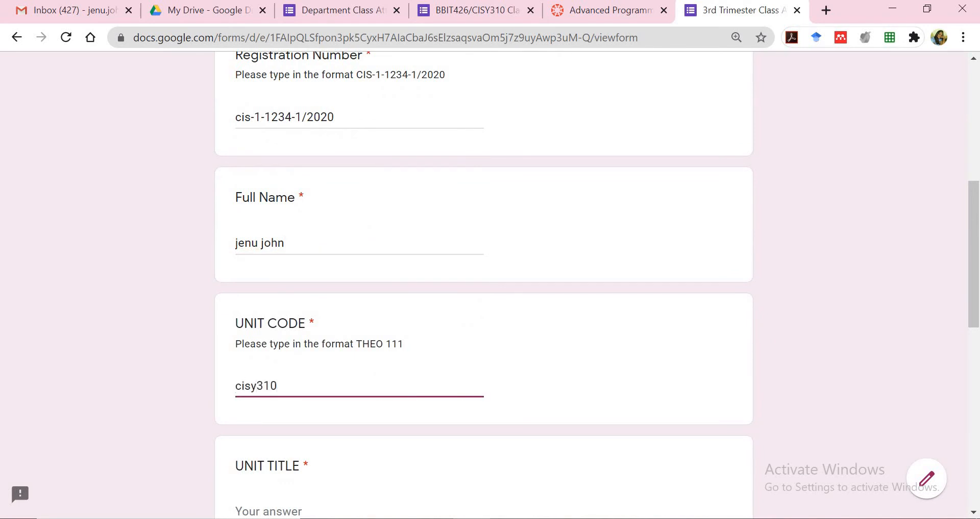
key(Left)
scroll(484, 286, down, 4)
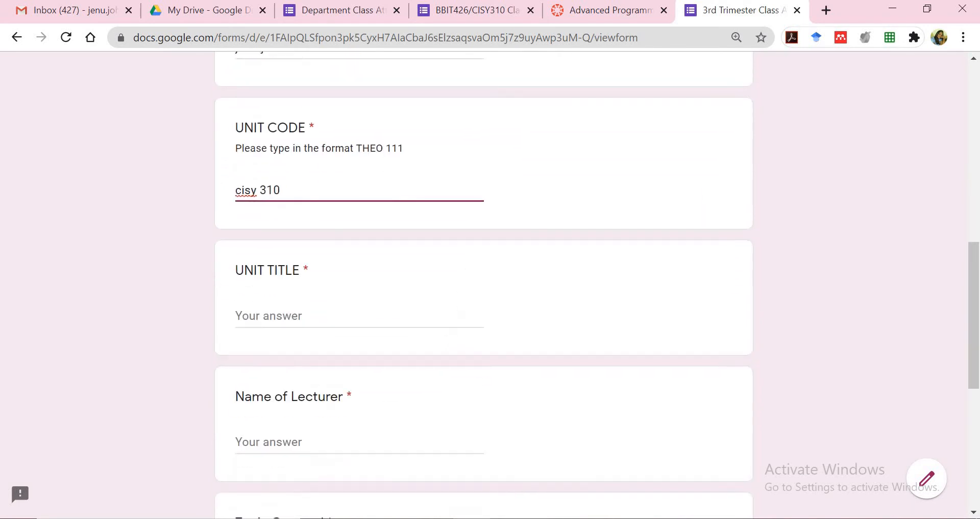
key(Tab)
text(adba)
key(BackSpace)
key(BackSpace)
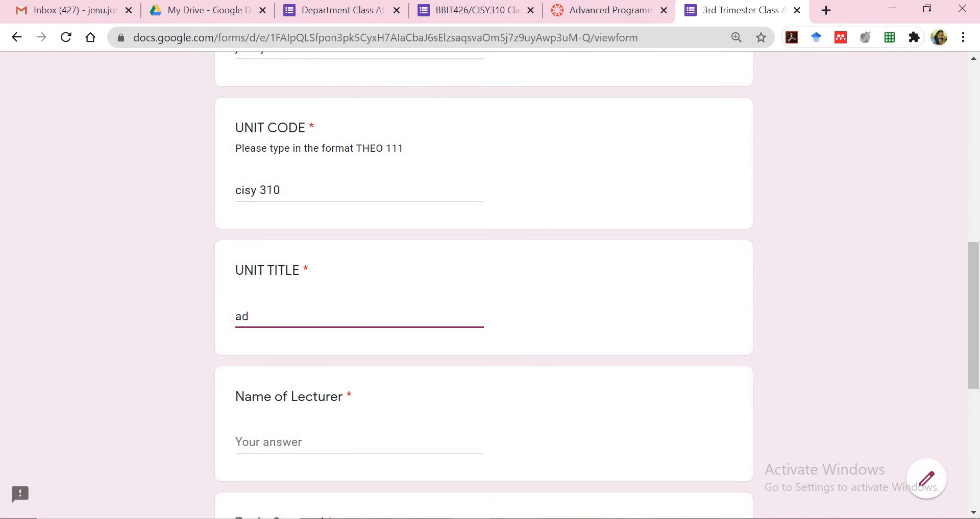
text(vanced programming)
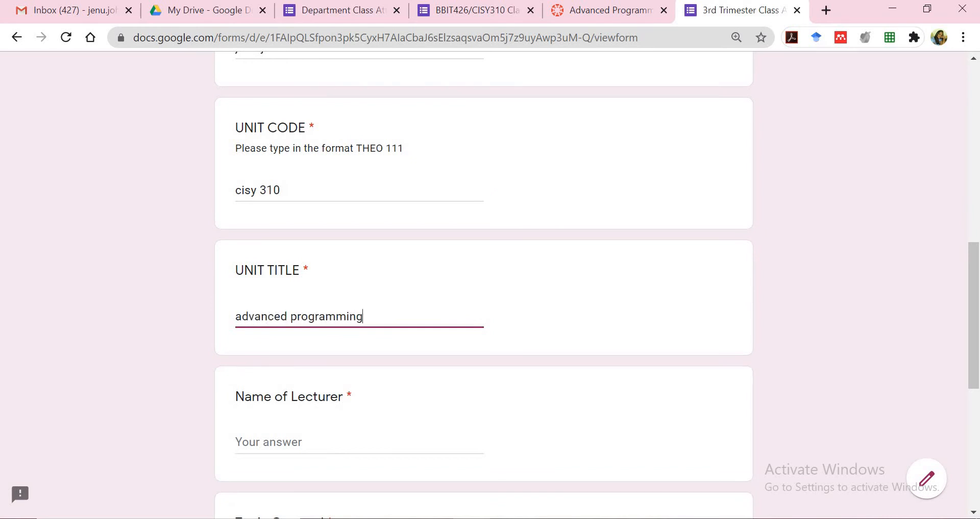
Enter the lecturer's name in the Name of Lecturer question
scroll(484, 286, down, 3)
key(Tab)
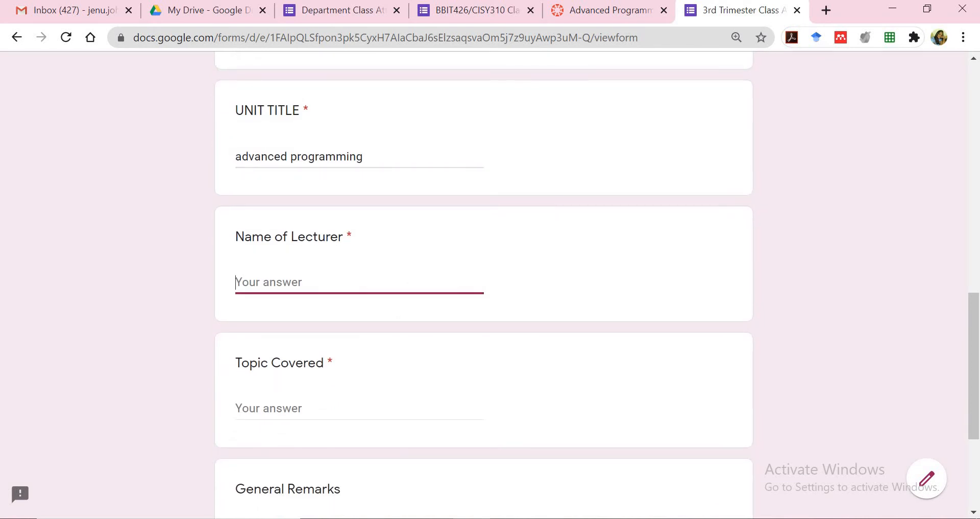
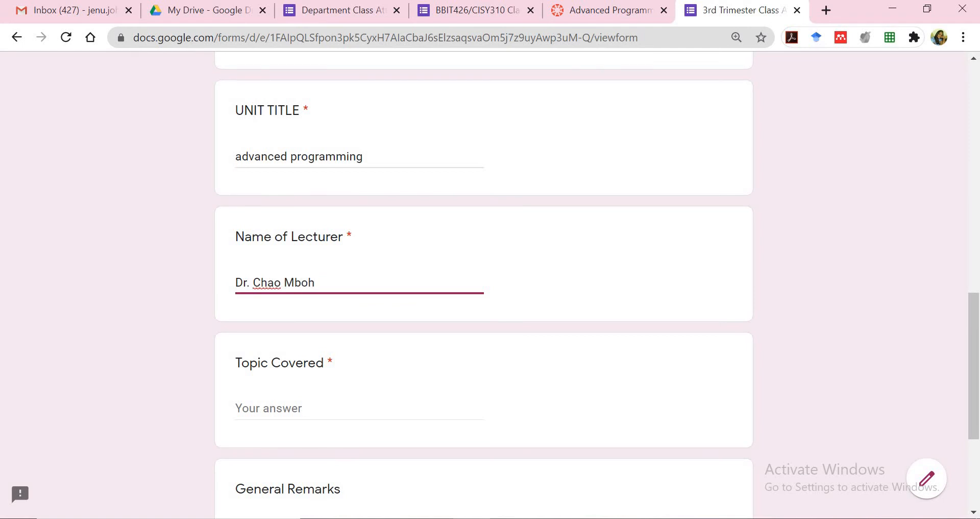
Enter topic 'Introduction to JavaFX' and remarks 'good class', then submit the response
key(Tab)
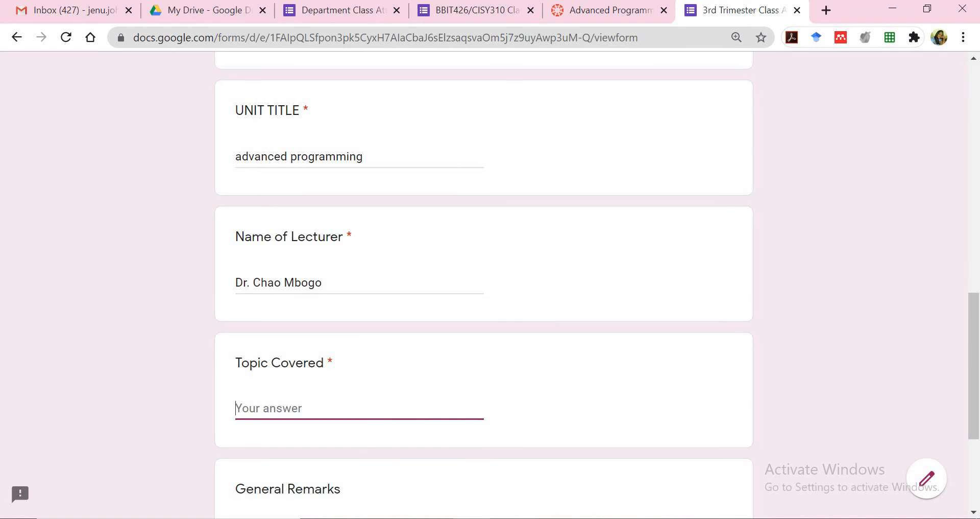
text(Introduction to )
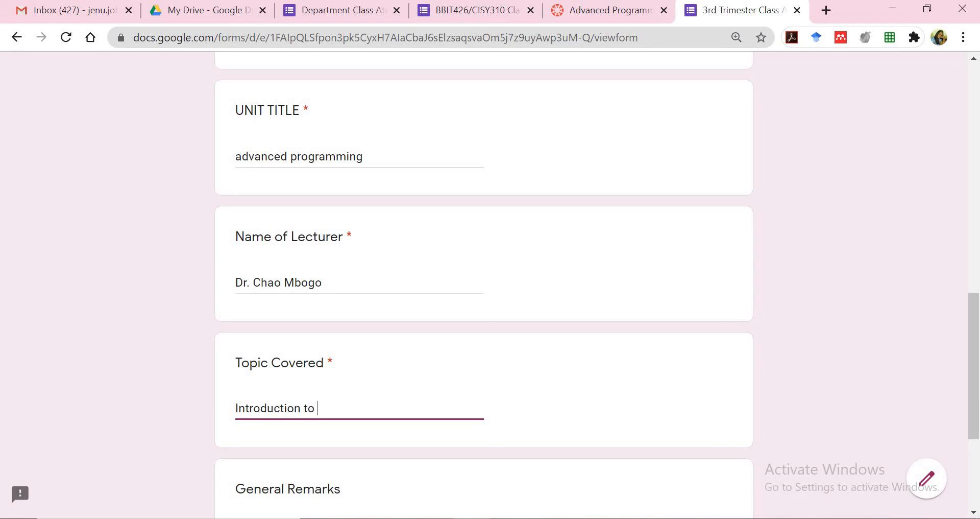
text(JavaFX)
scroll(476, 296, down, 4)
click(375, 327)
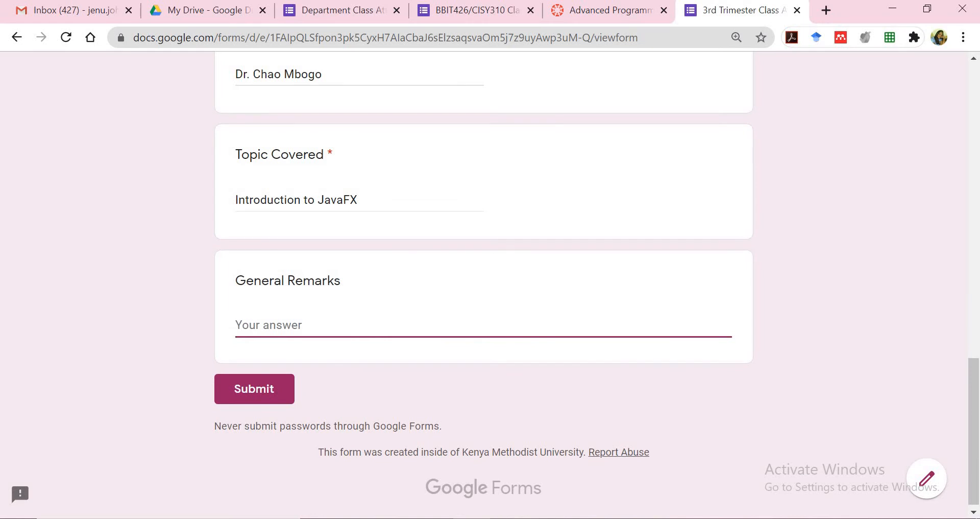
text(f)
key(BackSpace)
text(good c)
text(la)
key(BackSpace)
text(ass)
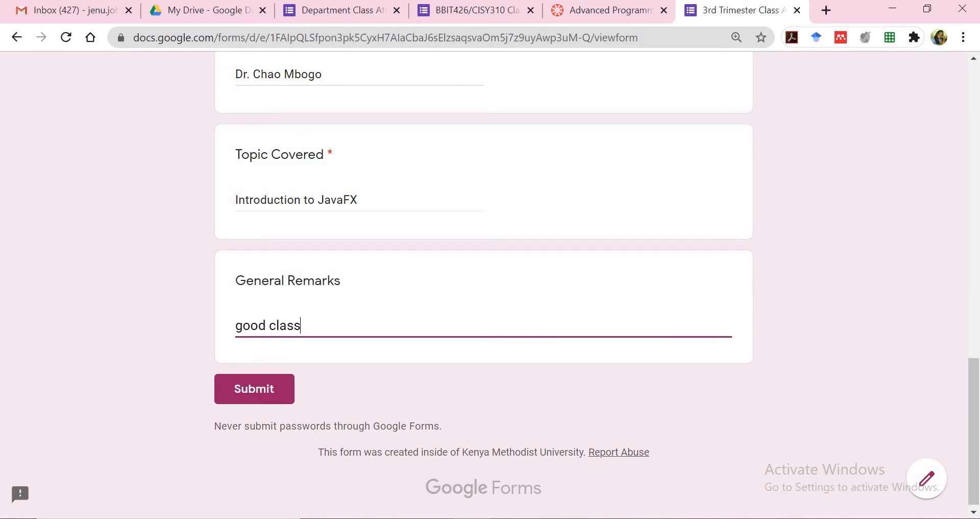
scroll(449, 338, down, 1)
key(Return)
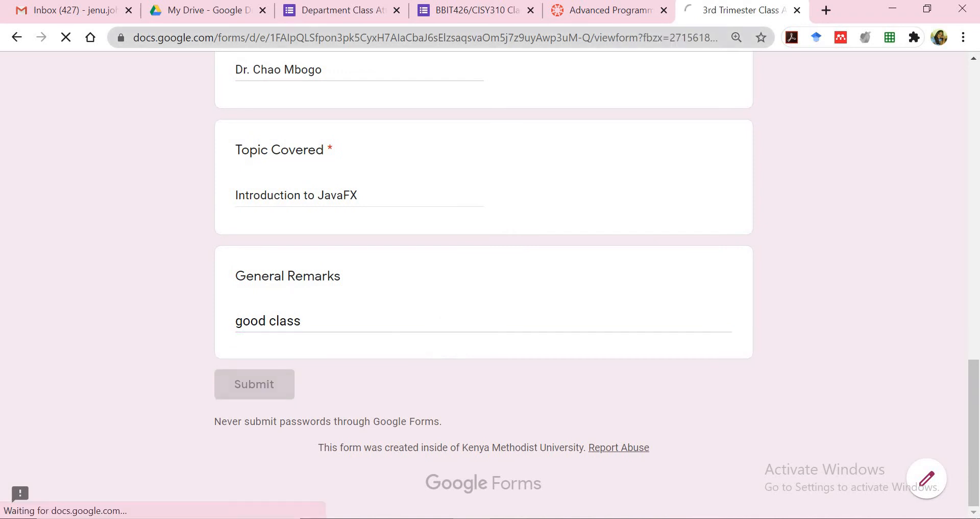
click(480, 15)
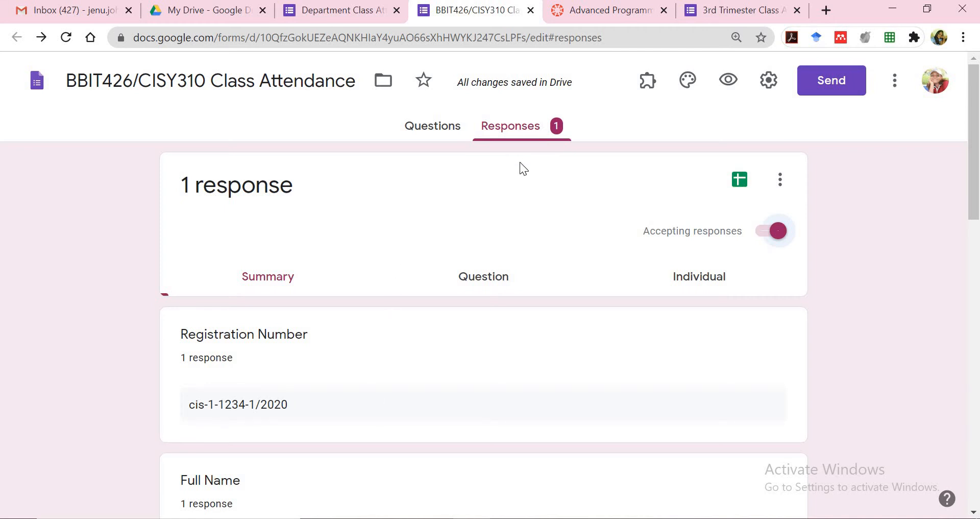
Stop accepting responses and download the single response as a CSV zip
click(761, 239)
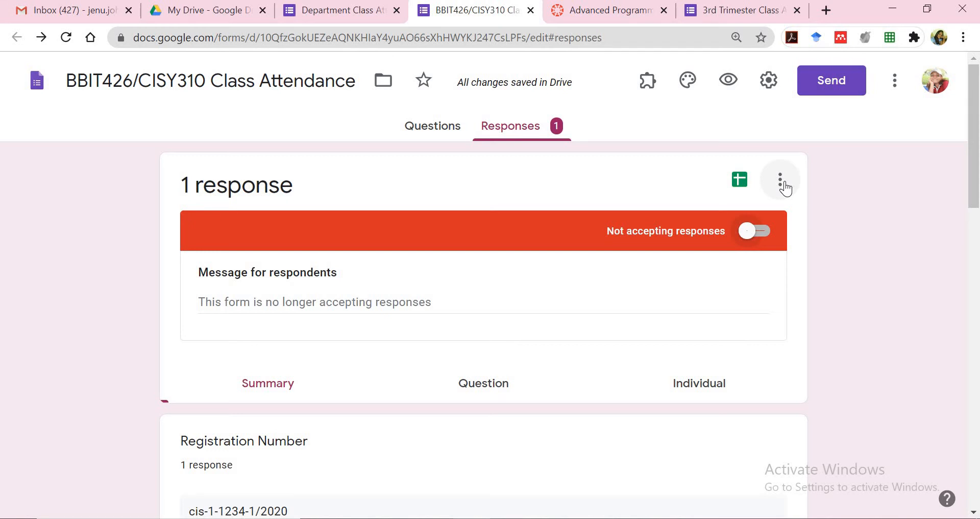
click(432, 137)
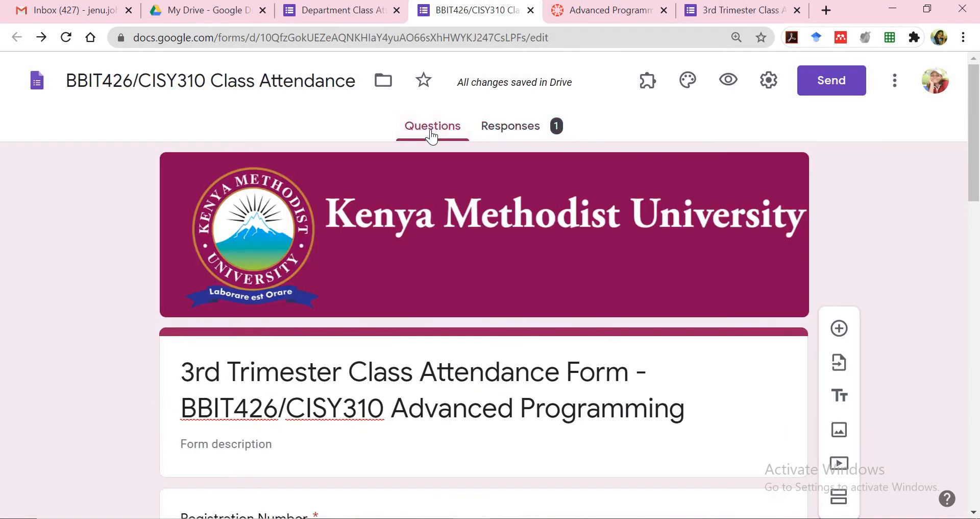
click(515, 134)
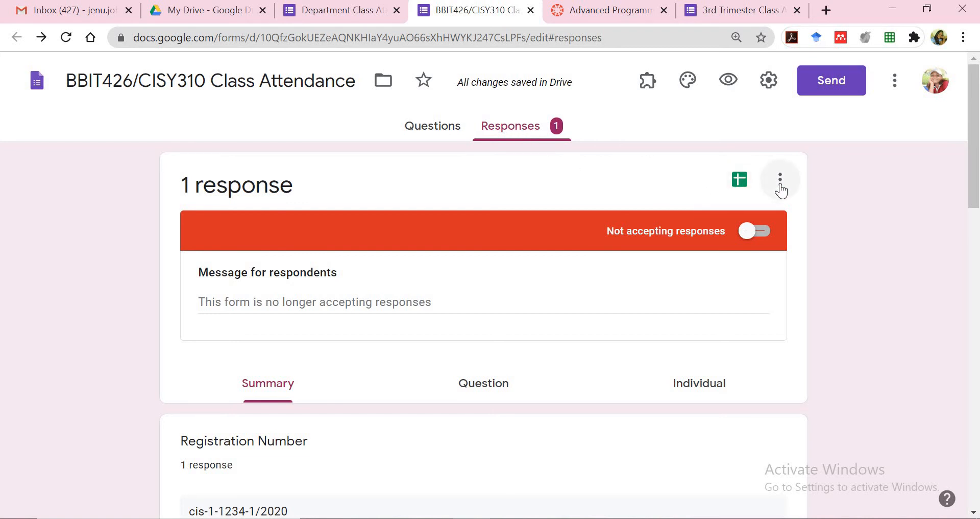
click(781, 187)
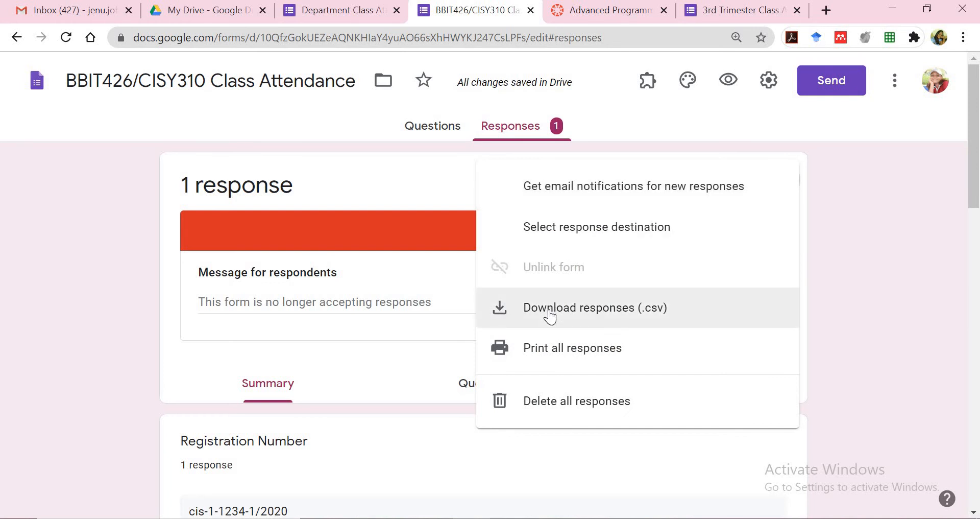
click(549, 312)
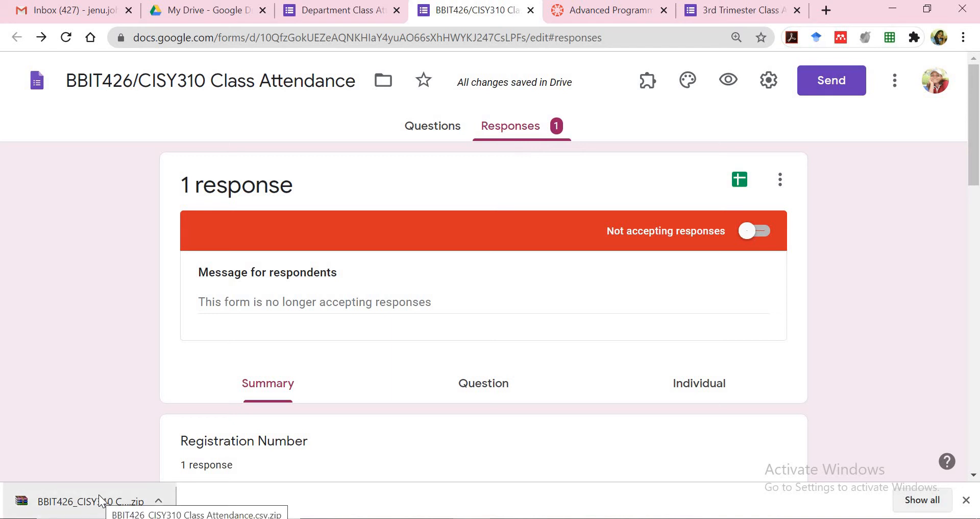
Open the downloaded zip and launch CISY310 Class Attendance.csv from its BBIT426 folder in Excel
click(100, 496)
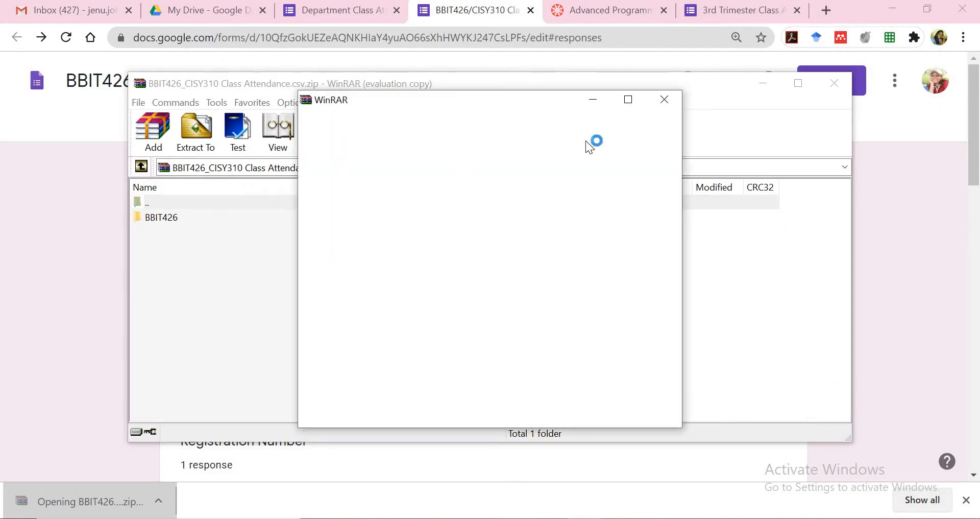
click(664, 101)
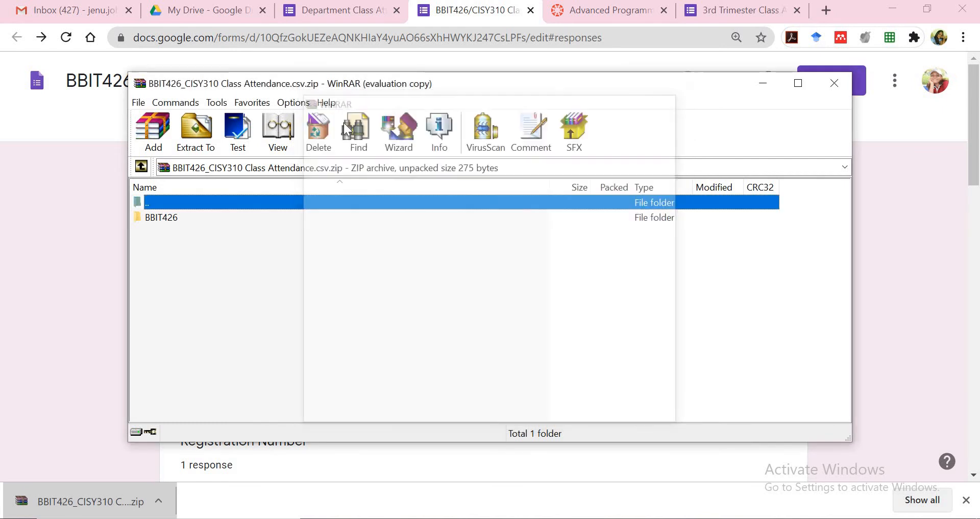
double_click(161, 218)
double_click(176, 219)
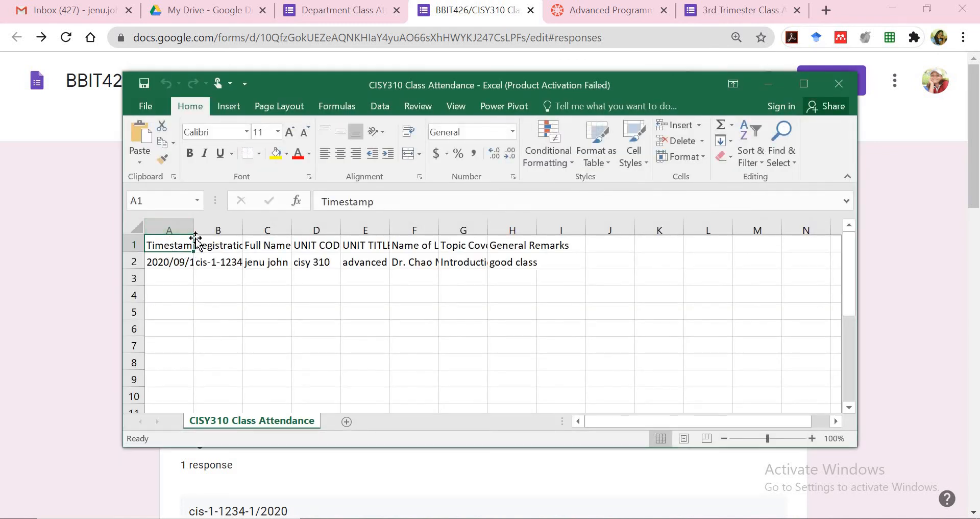
Autofit column A to show full timestamps, then close the CSV without saving and quit Excel
double_click(193, 227)
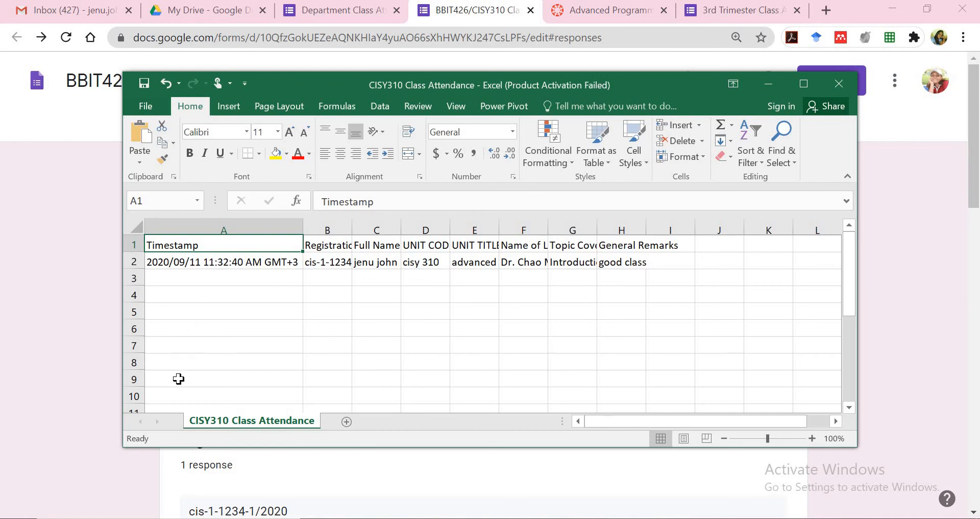
click(245, 378)
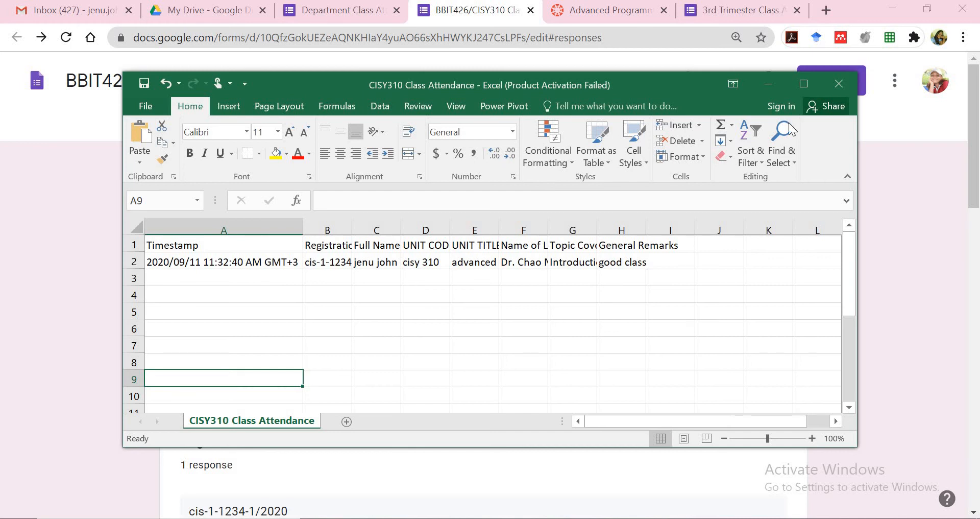
click(840, 84)
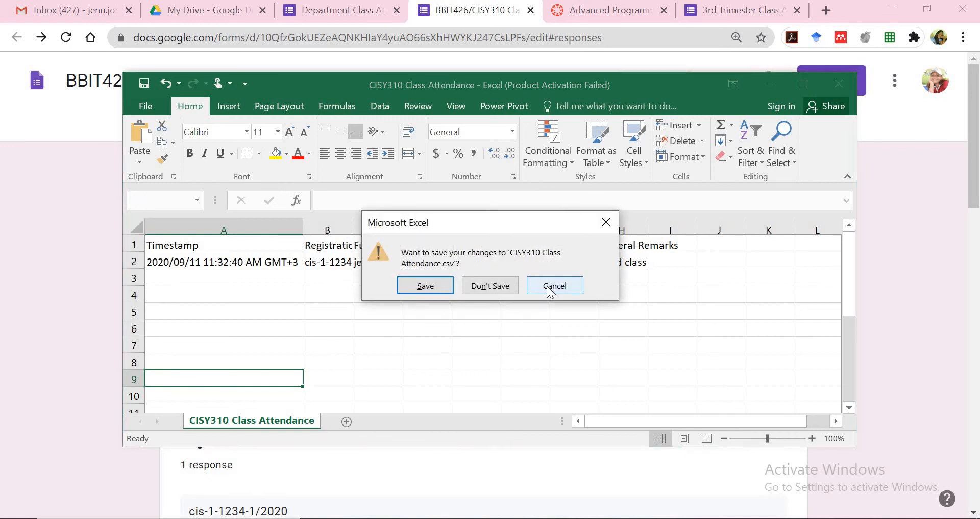
click(551, 285)
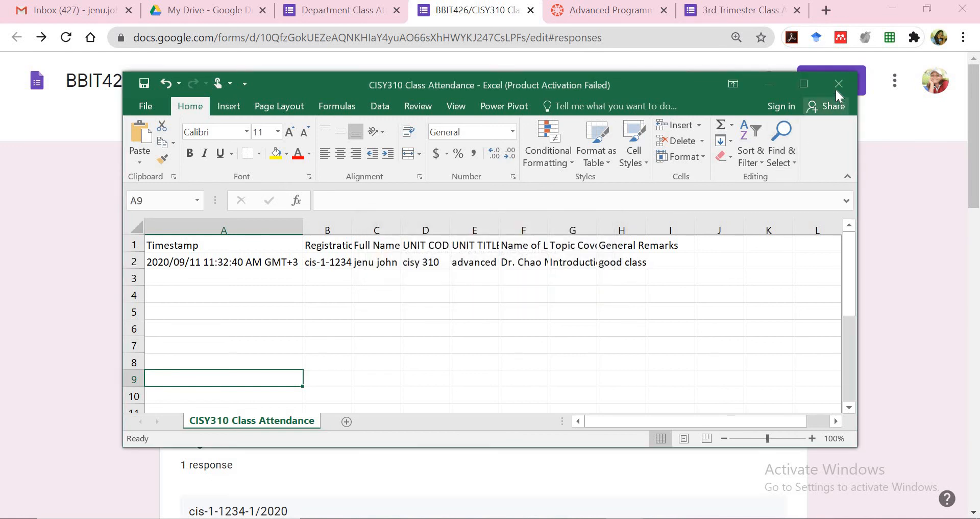
click(838, 87)
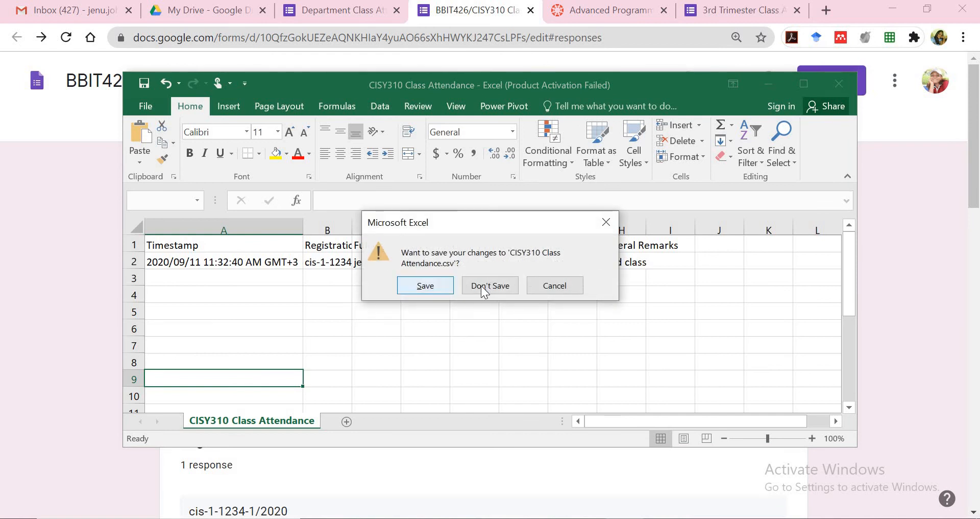
click(426, 285)
click(505, 308)
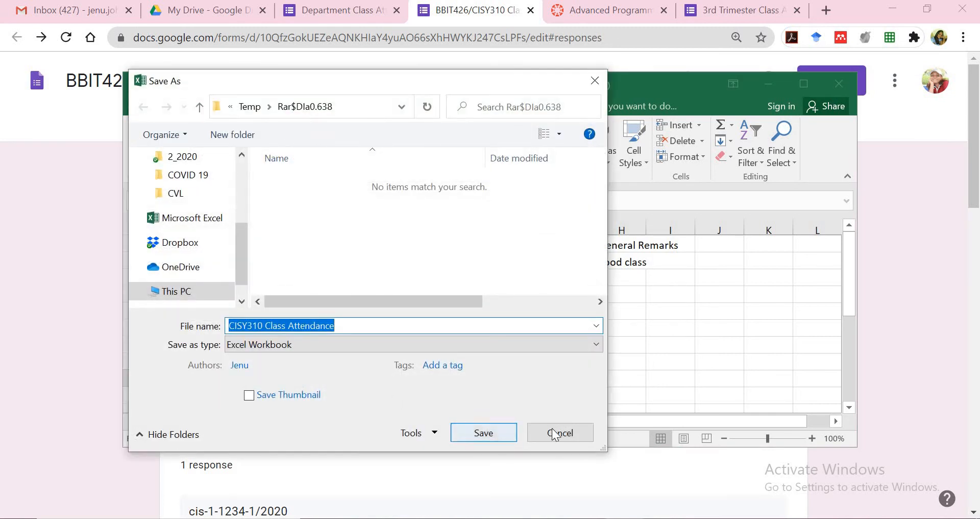
click(560, 432)
click(546, 287)
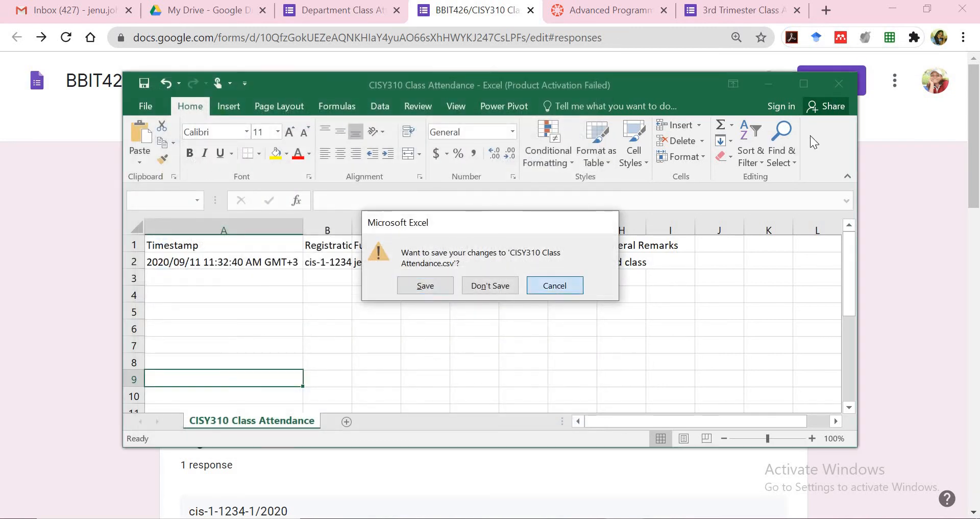
click(838, 84)
click(490, 285)
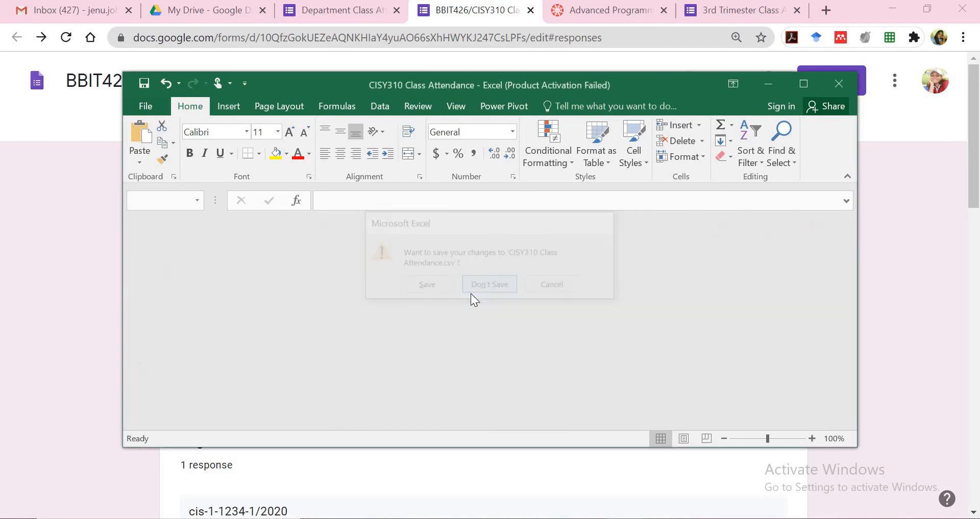
click(839, 84)
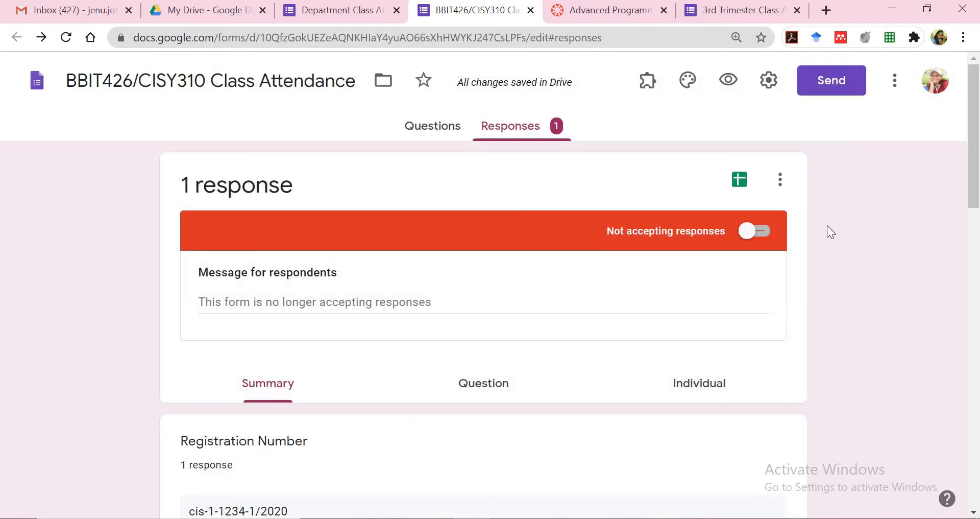
Switch the Accepting responses toggle back on so the attendance form reopens
click(763, 236)
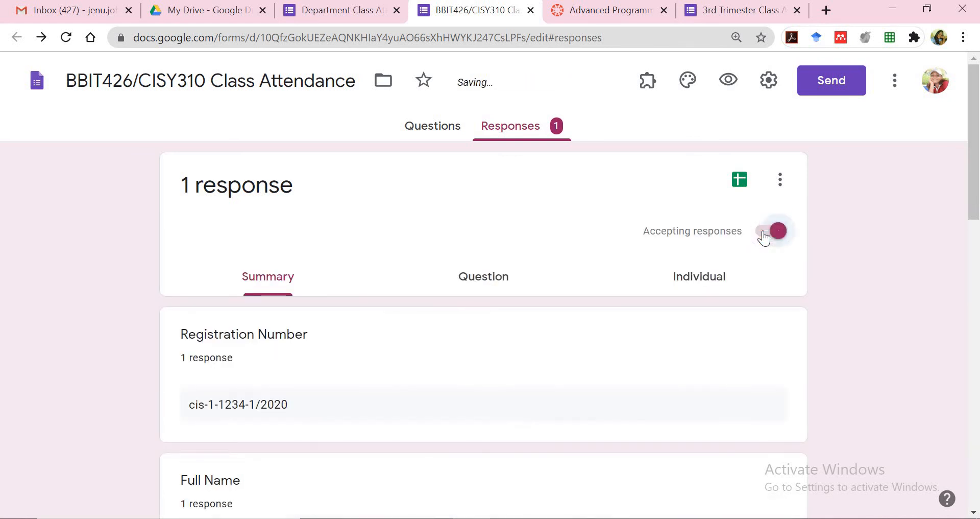
click(759, 238)
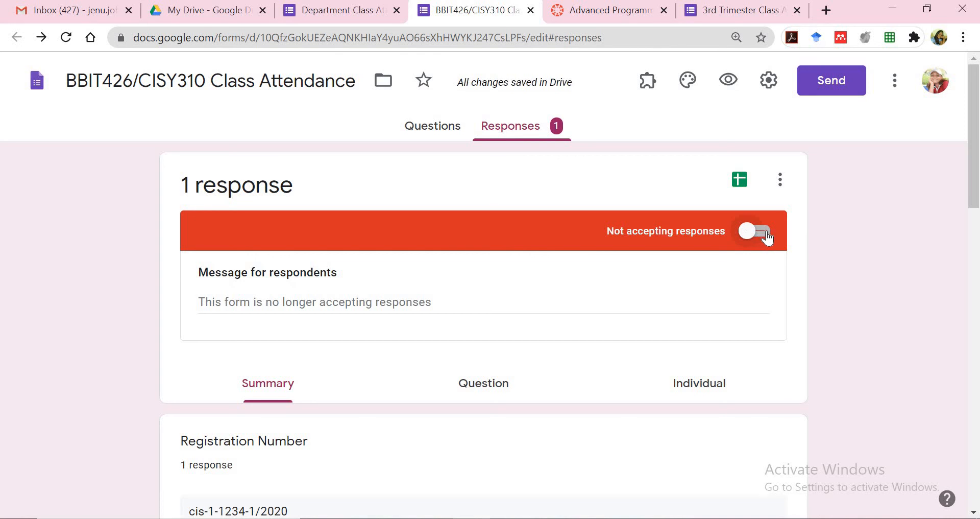
click(767, 238)
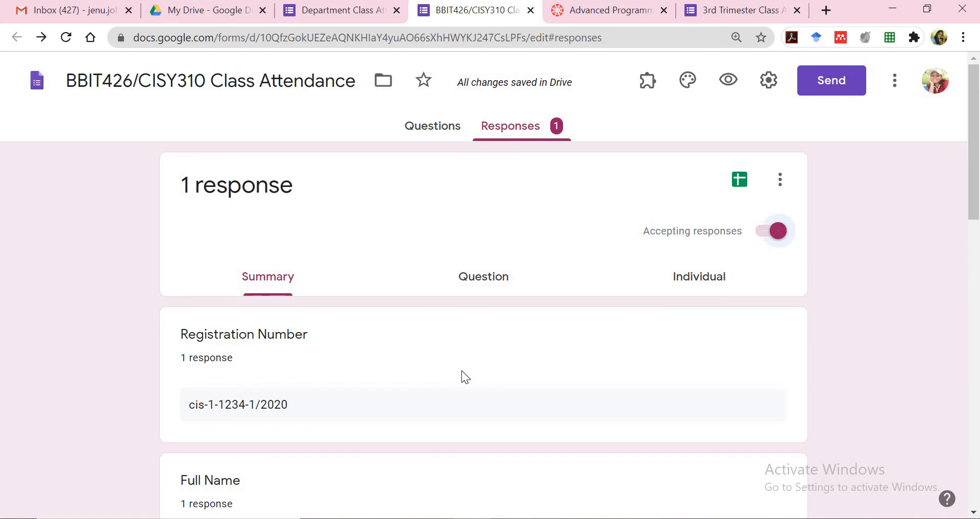
Start a new announcement in the CISY310 Canvas course
click(609, 17)
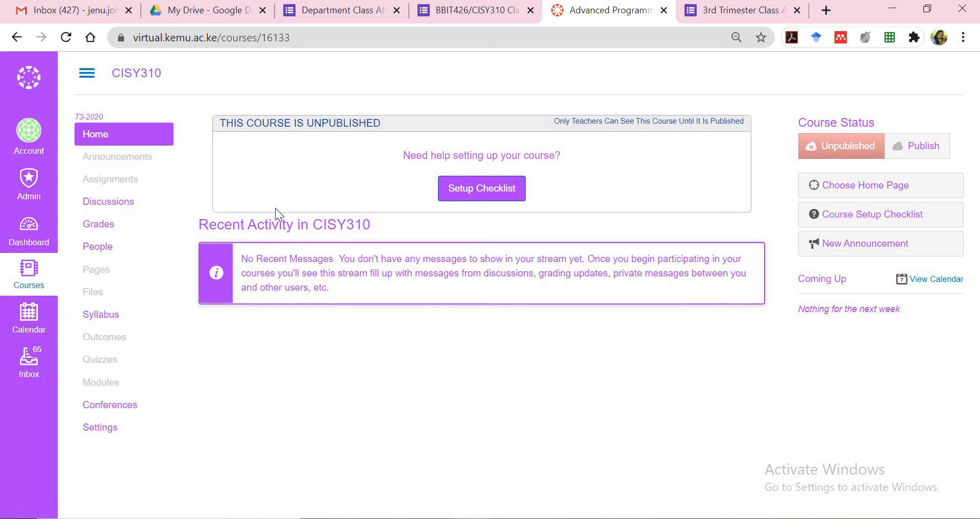
click(133, 161)
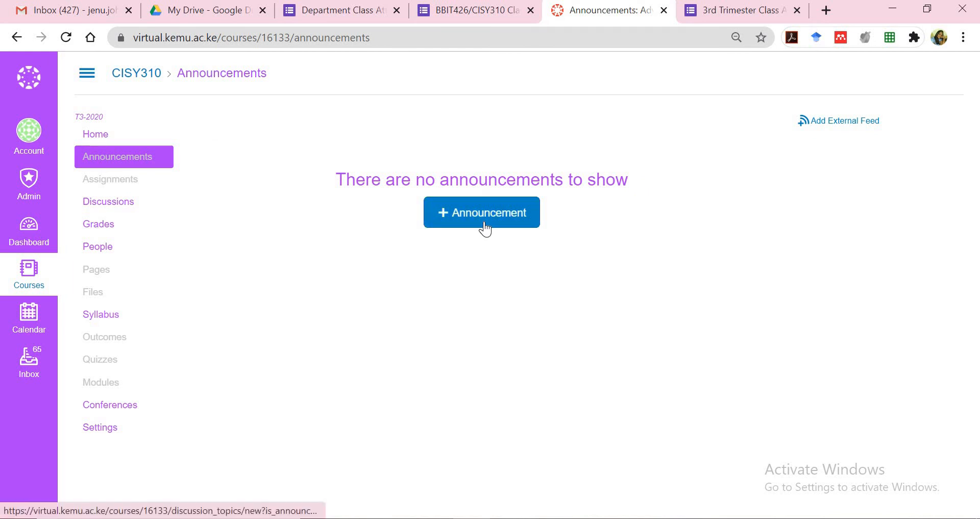
click(484, 227)
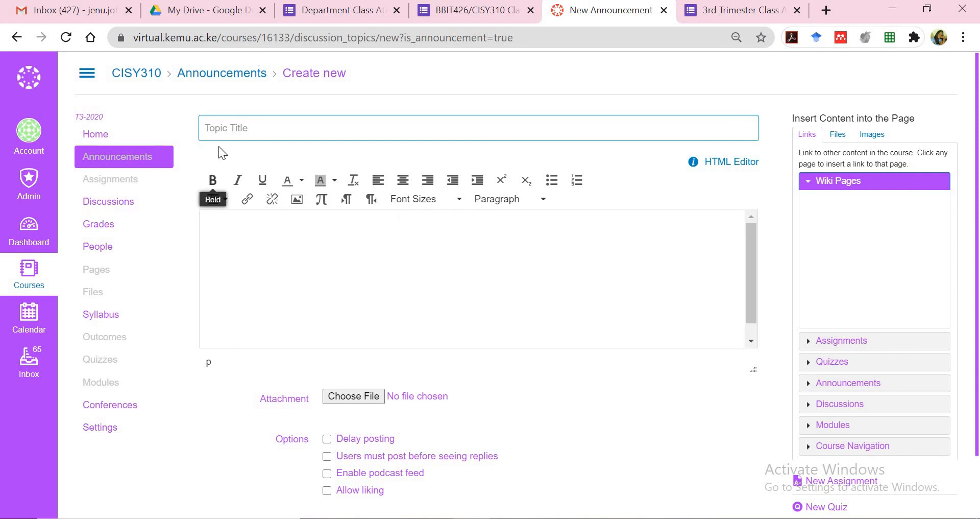
Title the announcement 'Class Attendance'
click(219, 128)
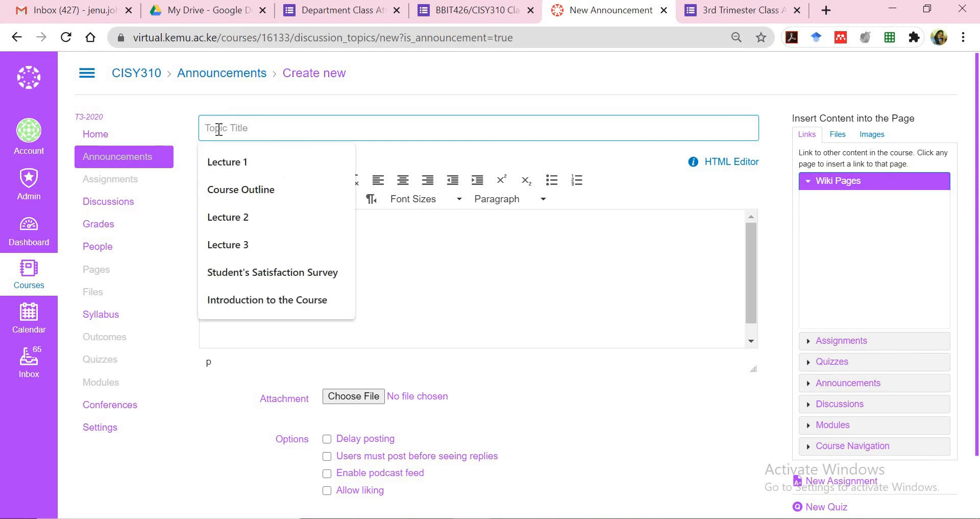
text(Class Atten)
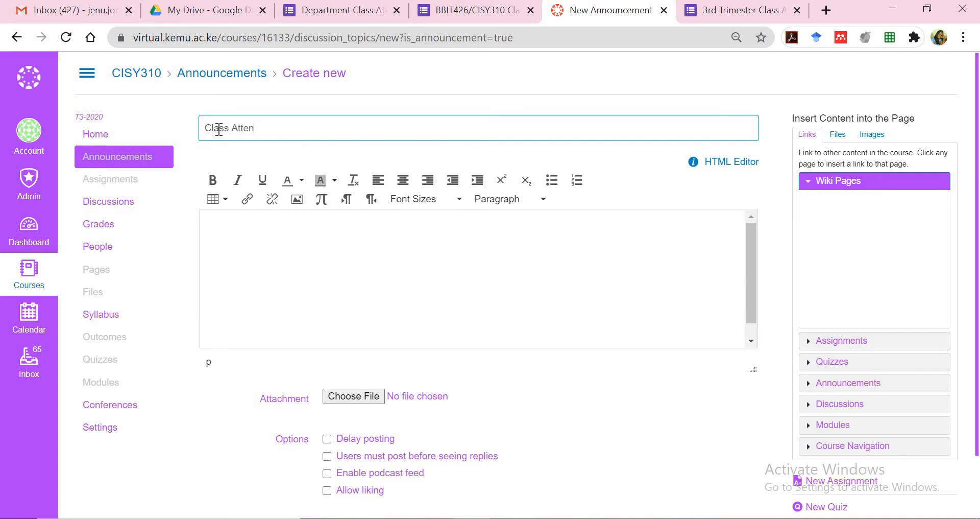
text(dance)
scroll(219, 204, up, 1)
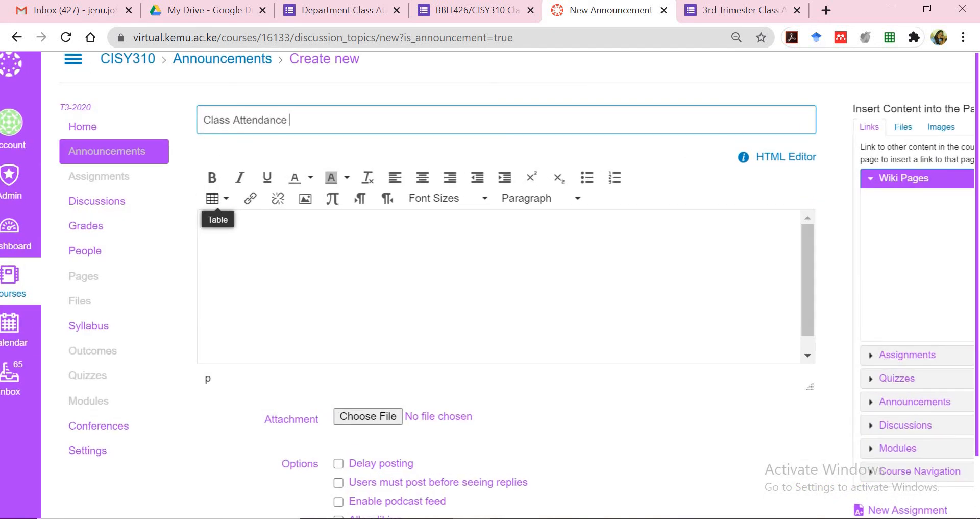
scroll(219, 205, down, 1)
scroll(218, 204, down, 1)
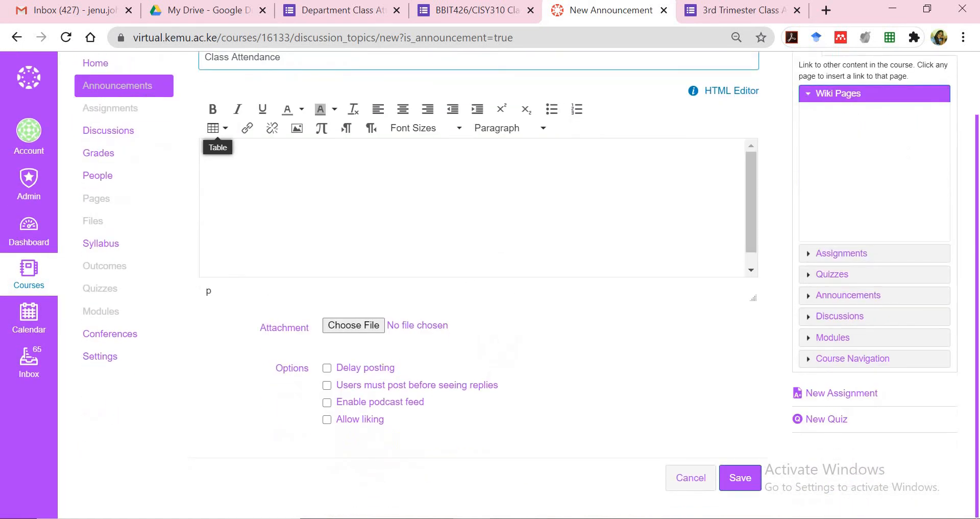
key(Return)
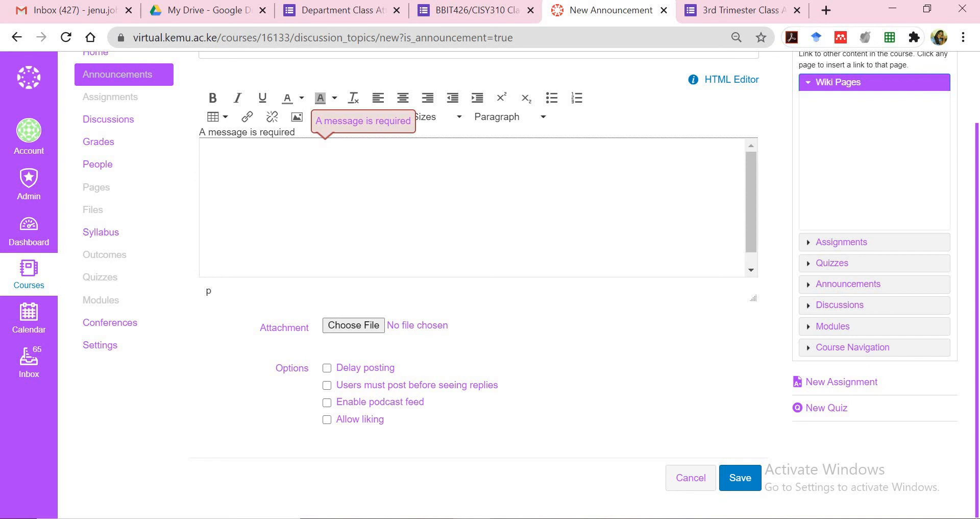
Write the message 'Dear Students' and save the announcement
click(205, 171)
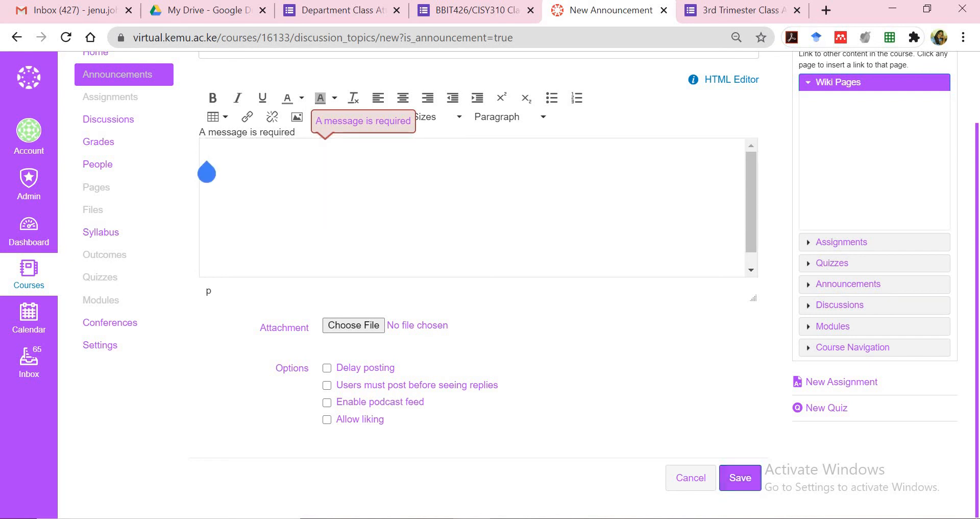
text(Dear Students,)
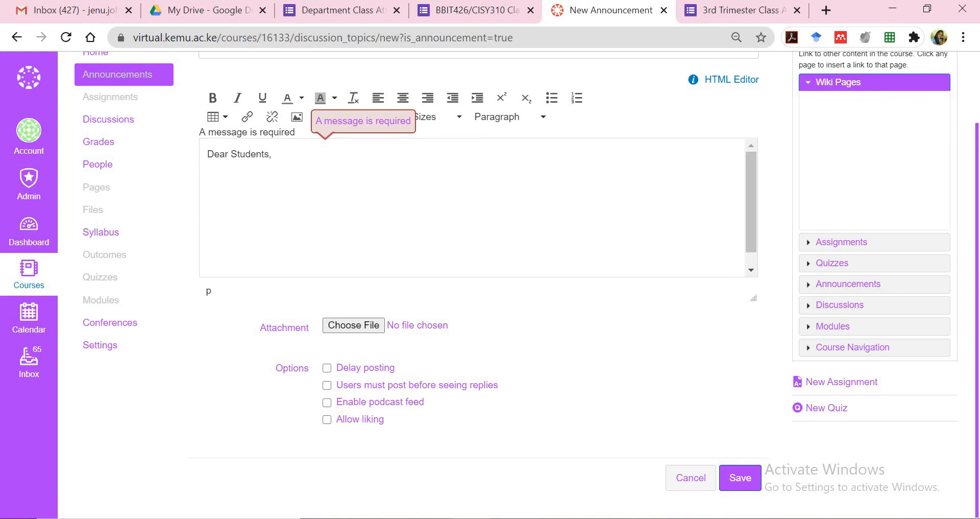
key(Return)
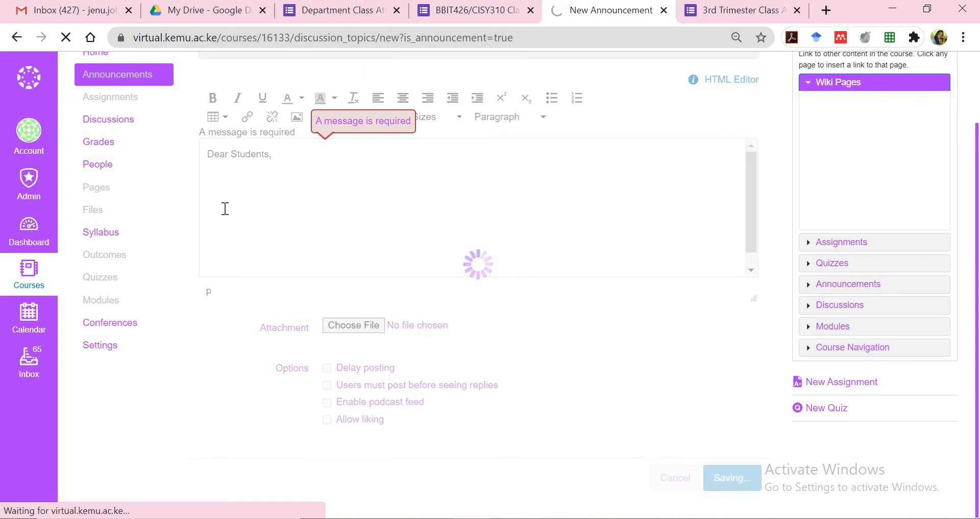